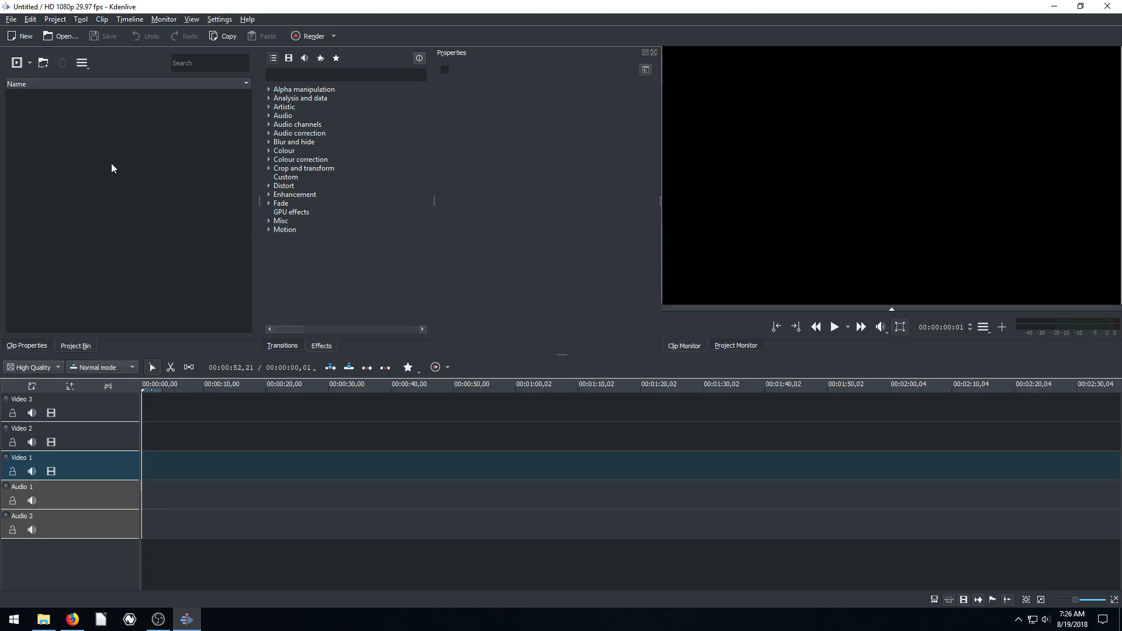
# Step: Add a title clip and enter the text "This is TJFREE" near the middle of the frame
pyautogui.click(30, 63)
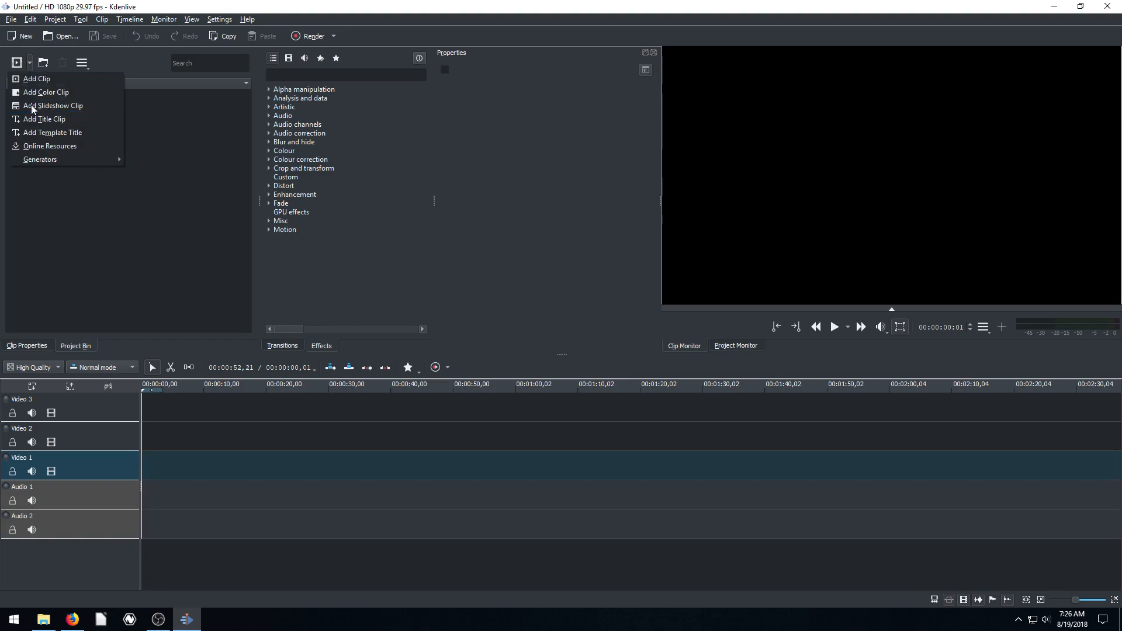
pyautogui.click(146, 136)
pyautogui.click(31, 63)
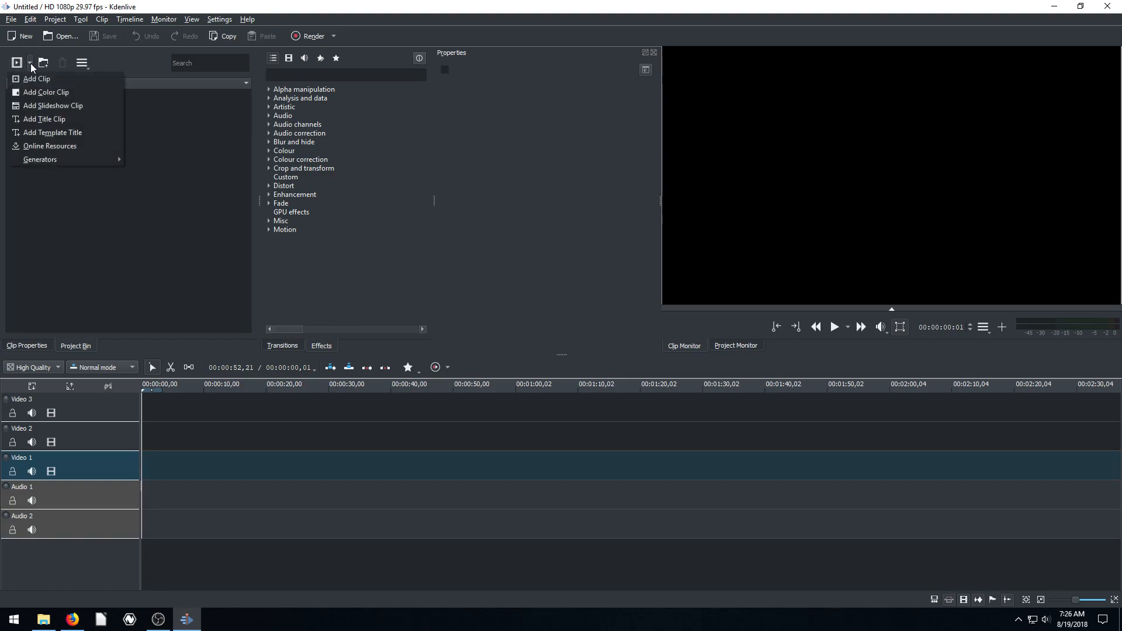
pyautogui.click(27, 119)
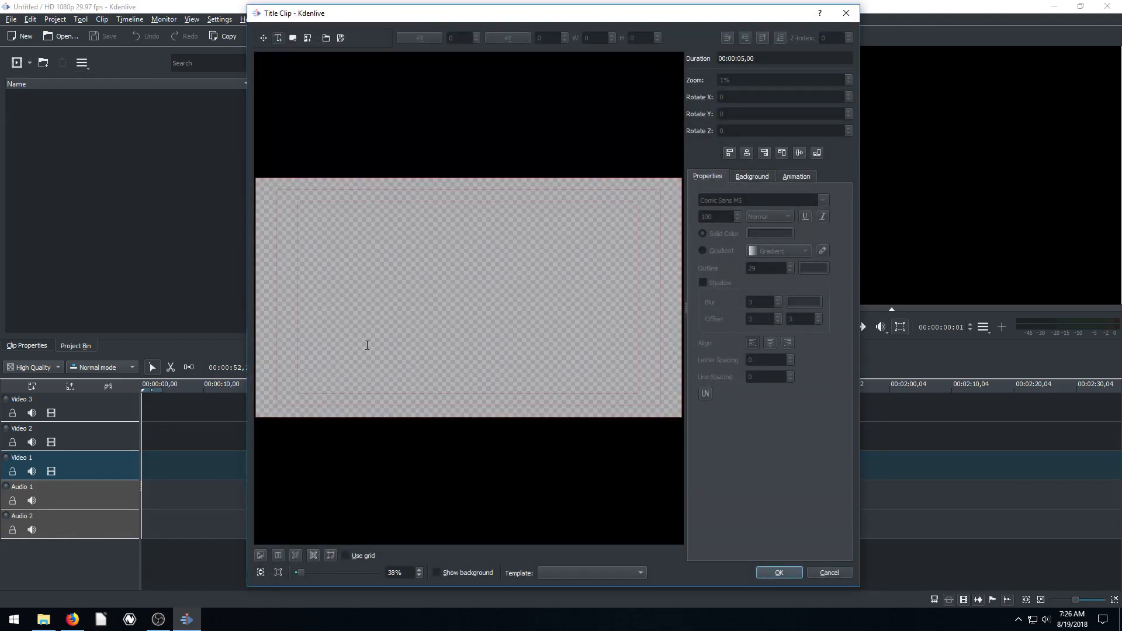
pyautogui.click(366, 295)
pyautogui.write('T')
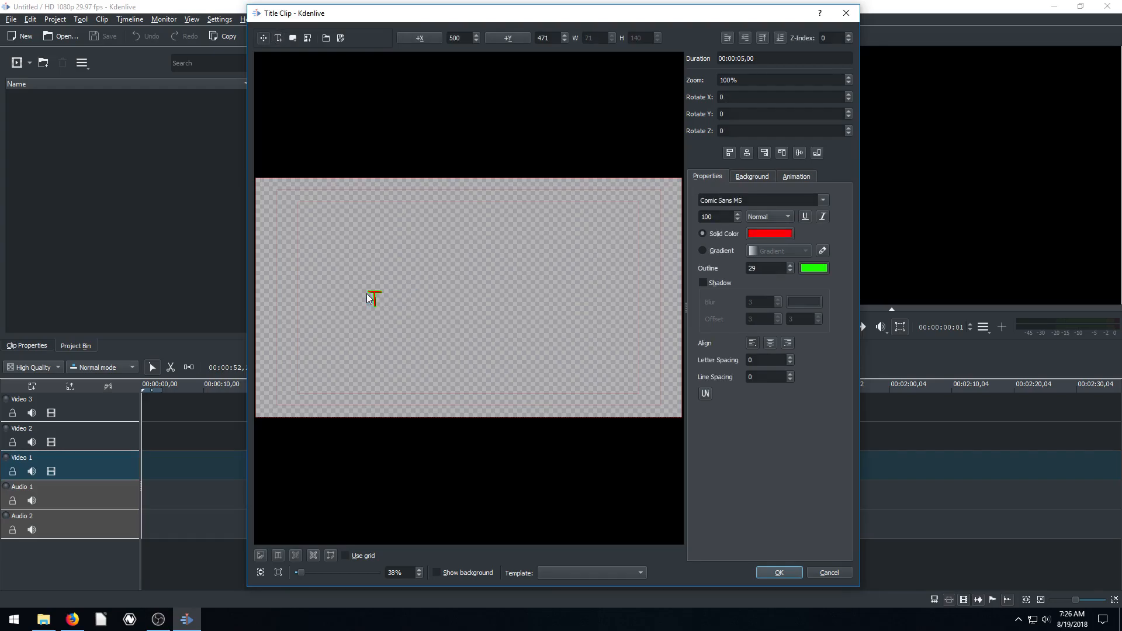
pyautogui.write('his is TJFREE')
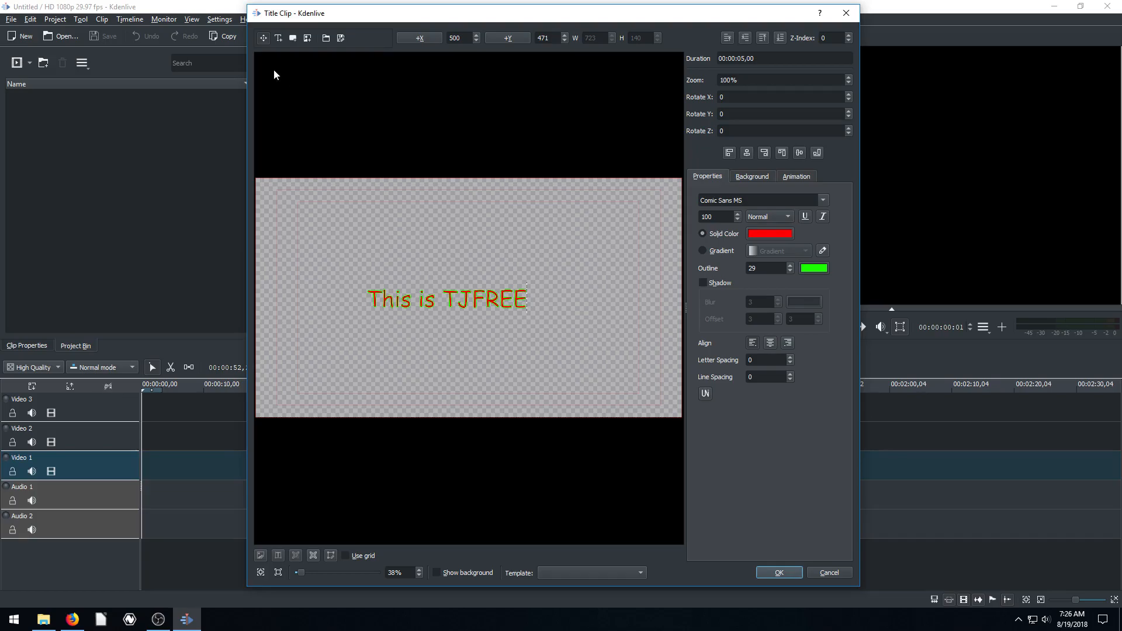
# Step: Move the title text to about X 582, Y 447 and set its font size to 125
pyautogui.click(388, 233)
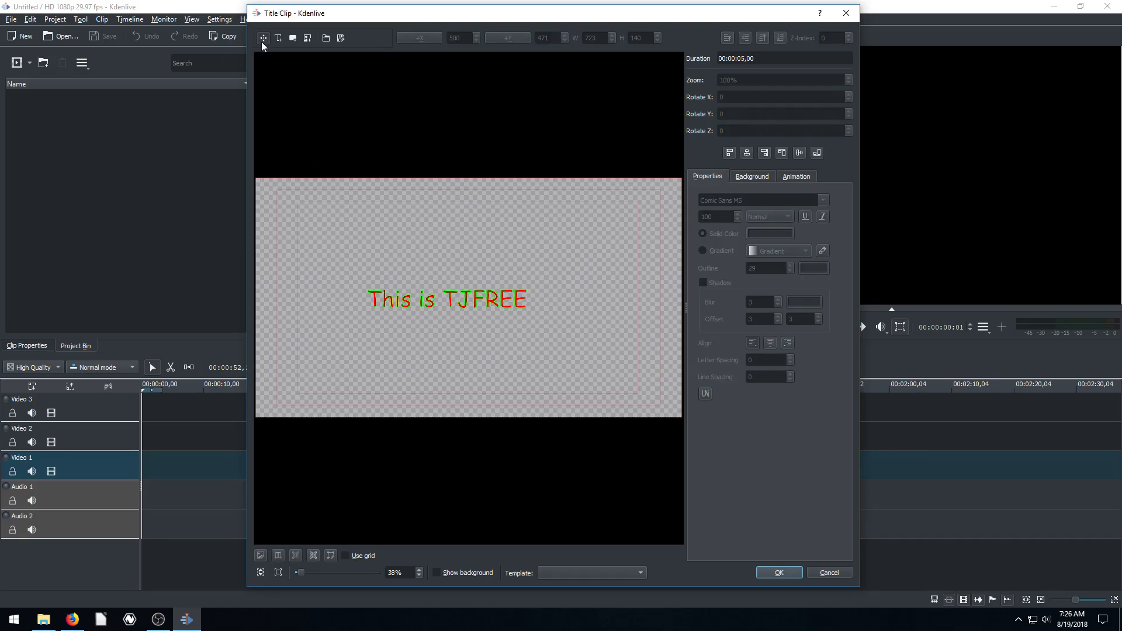
pyautogui.moveTo(398, 299); pyautogui.dragTo(415, 294)
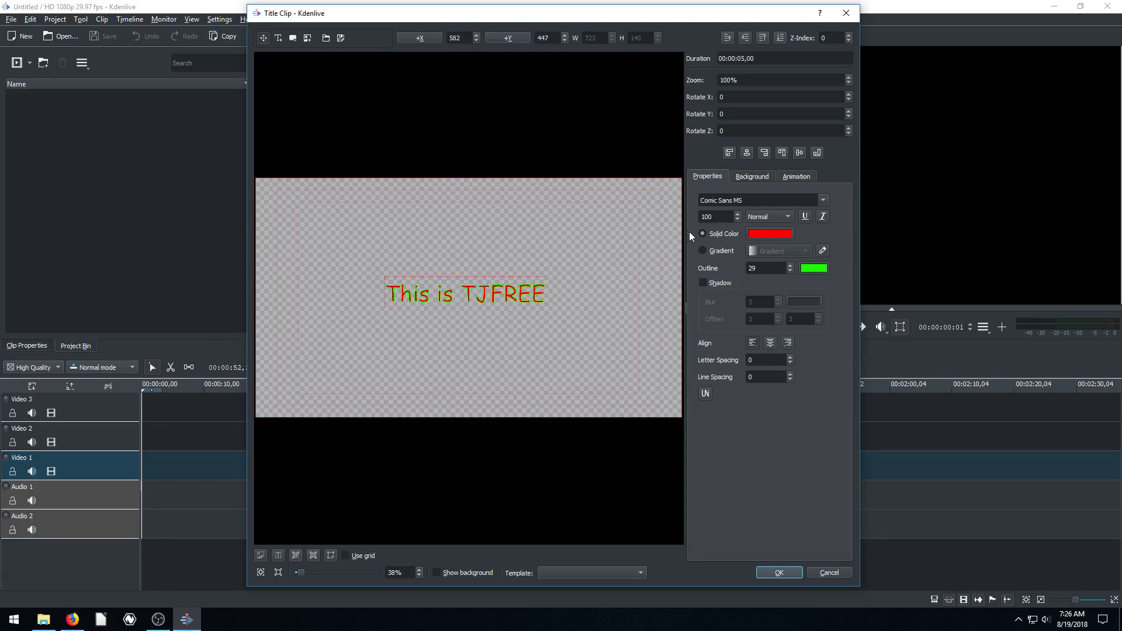
pyautogui.scroll(9, 740, 80)
pyautogui.scroll(-4, 739, 80)
pyautogui.scroll(-5, 739, 80)
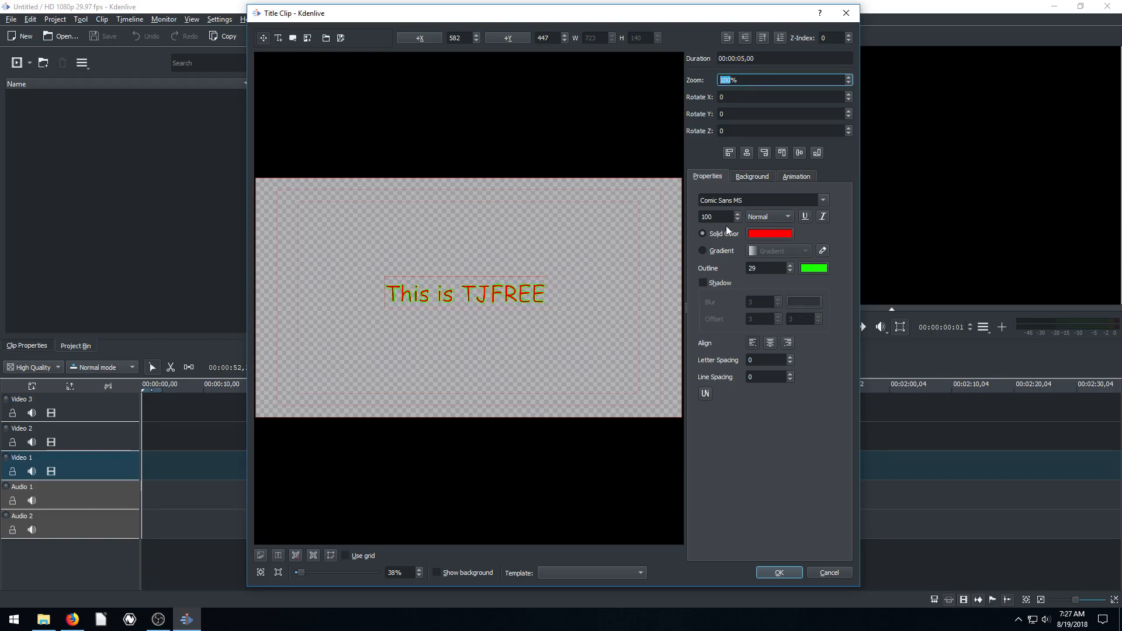
pyautogui.scroll(9, 736, 216)
pyautogui.scroll(20, 737, 216)
pyautogui.scroll(-2, 736, 213)
# Step: Change the title text's outline colour to blue and its outline width to 40
pyautogui.click(813, 268)
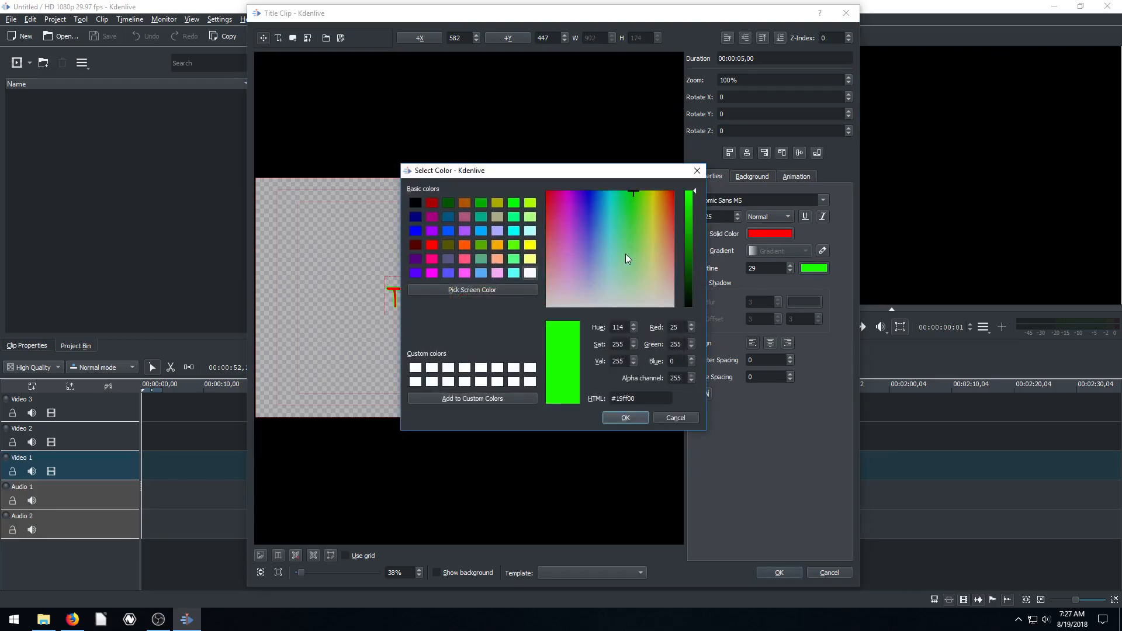
pyautogui.click(588, 191)
pyautogui.click(630, 416)
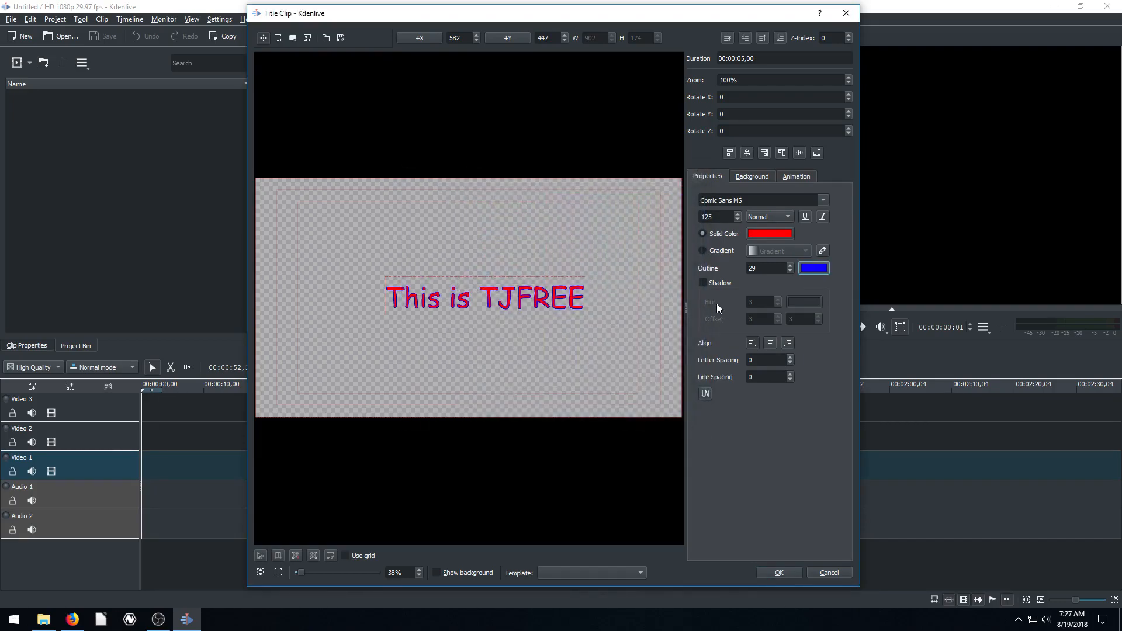
pyautogui.scroll(2, 791, 264)
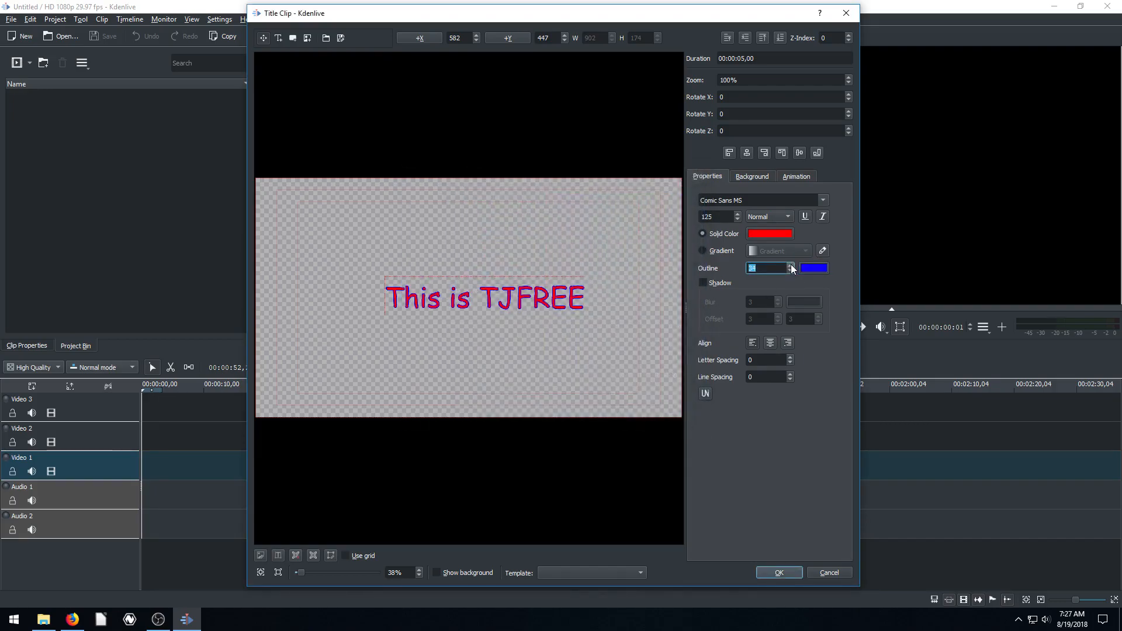
# Step: Set the title text's solid fill colour to white (#ffffff)
pyautogui.click(771, 234)
pyautogui.moveTo(597, 246); pyautogui.dragTo(537, 318)
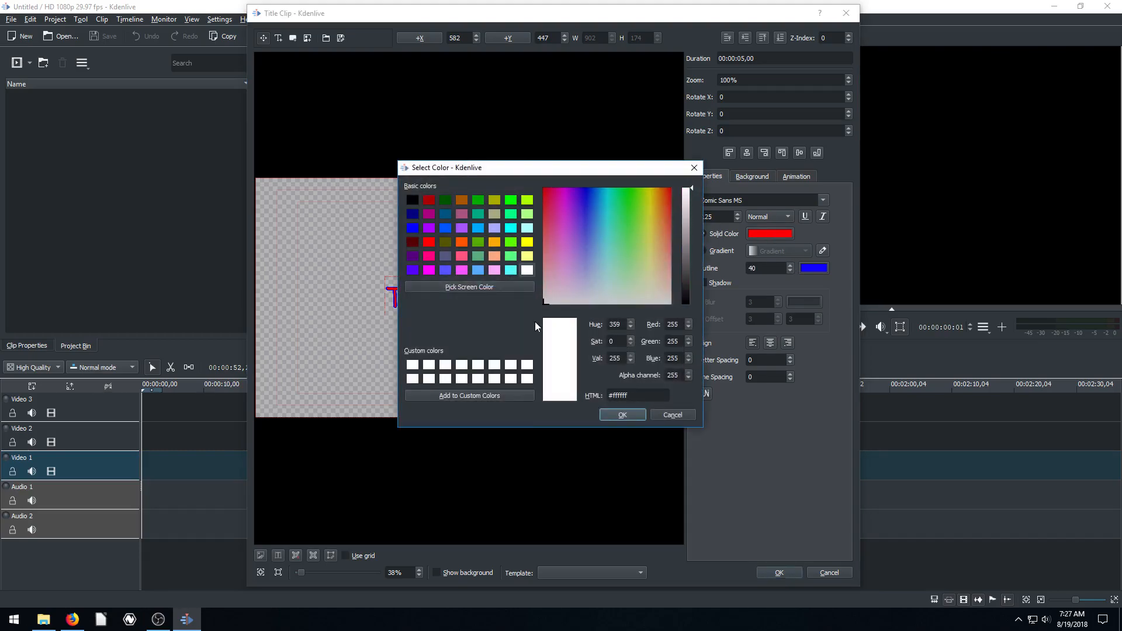
pyautogui.click(623, 415)
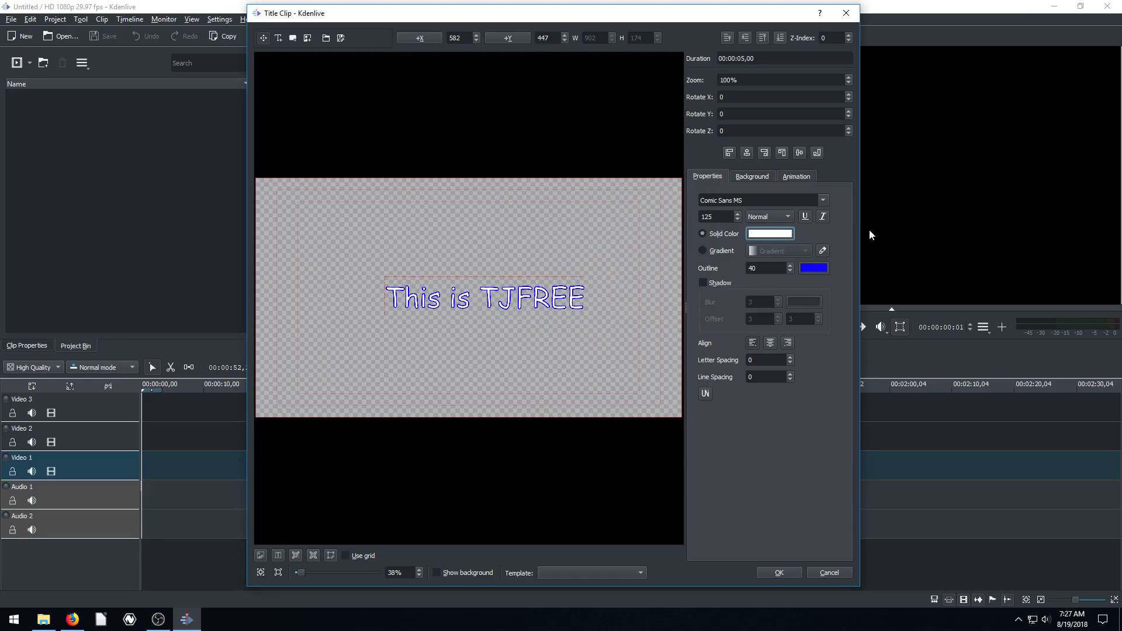
# Step: Show the background behind the title, move the text to about X 495, Y 405, and save the title clip
pyautogui.click(436, 572)
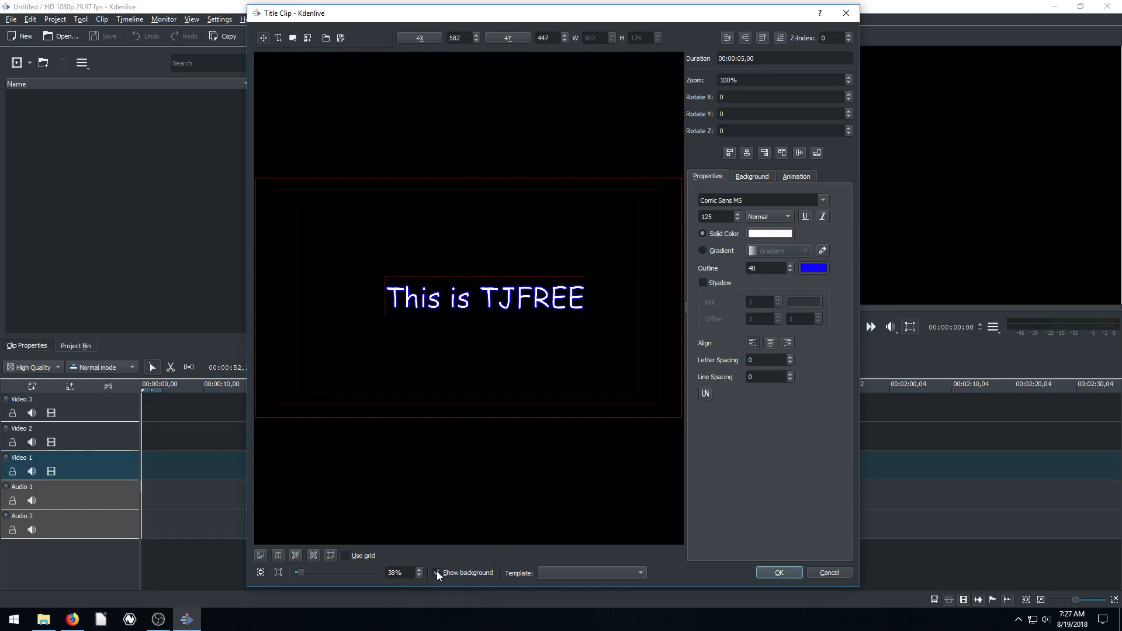
pyautogui.click(263, 38)
pyautogui.moveTo(439, 295)
pyautogui.mouseDown()
pyautogui.moveTo(416, 287)
pyautogui.moveTo(436, 290)
pyautogui.mouseUp()
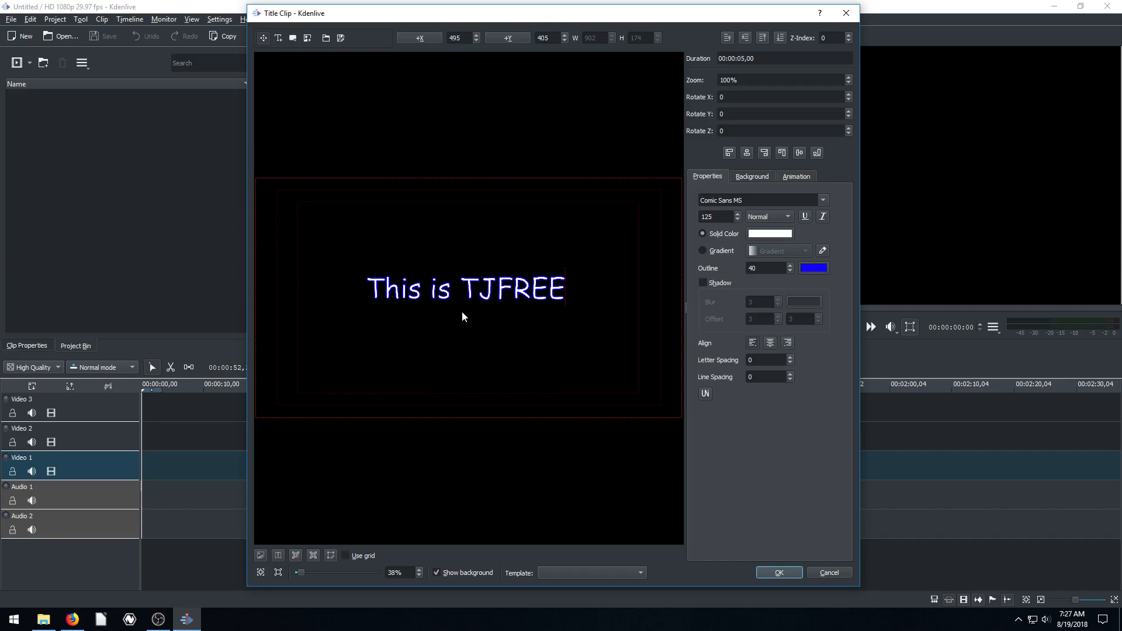
pyautogui.click(779, 572)
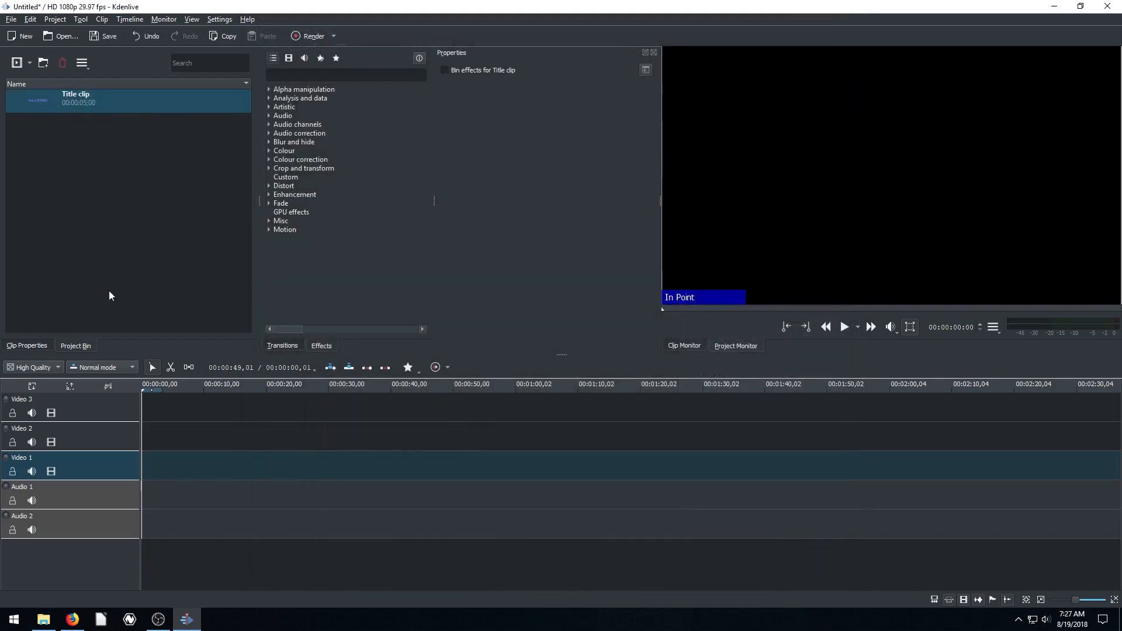
# Step: Place the title clip at the start of track Video 1 and play it back as a preview
pyautogui.moveTo(33, 97); pyautogui.dragTo(145, 468)
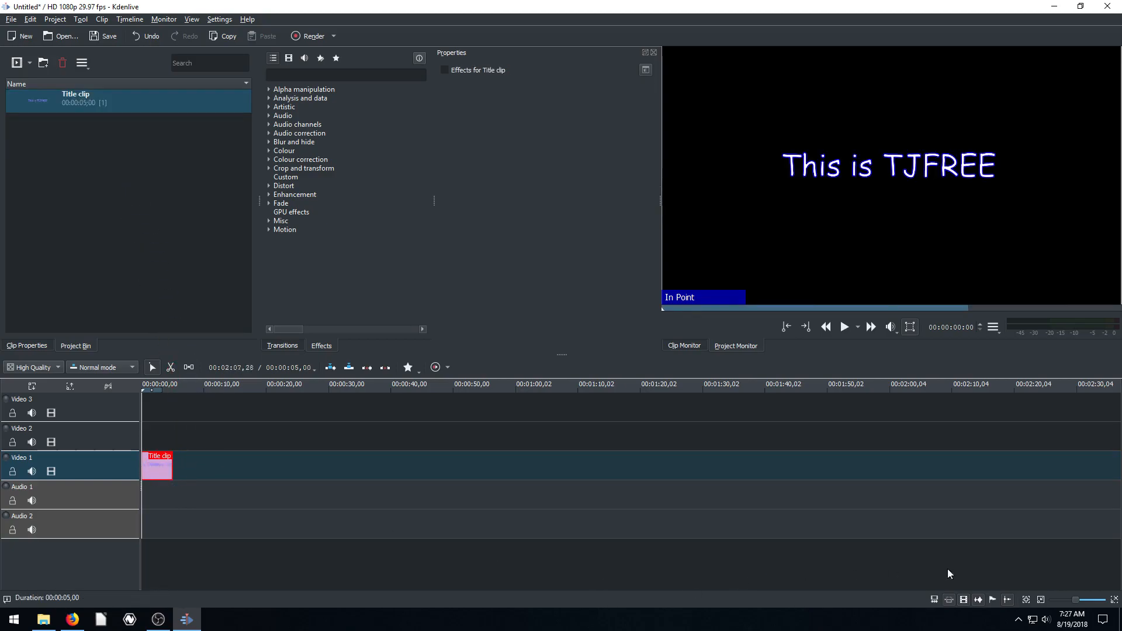
pyautogui.moveTo(1078, 602); pyautogui.dragTo(1083, 601)
pyautogui.moveTo(154, 391); pyautogui.dragTo(173, 391)
pyautogui.click(844, 327)
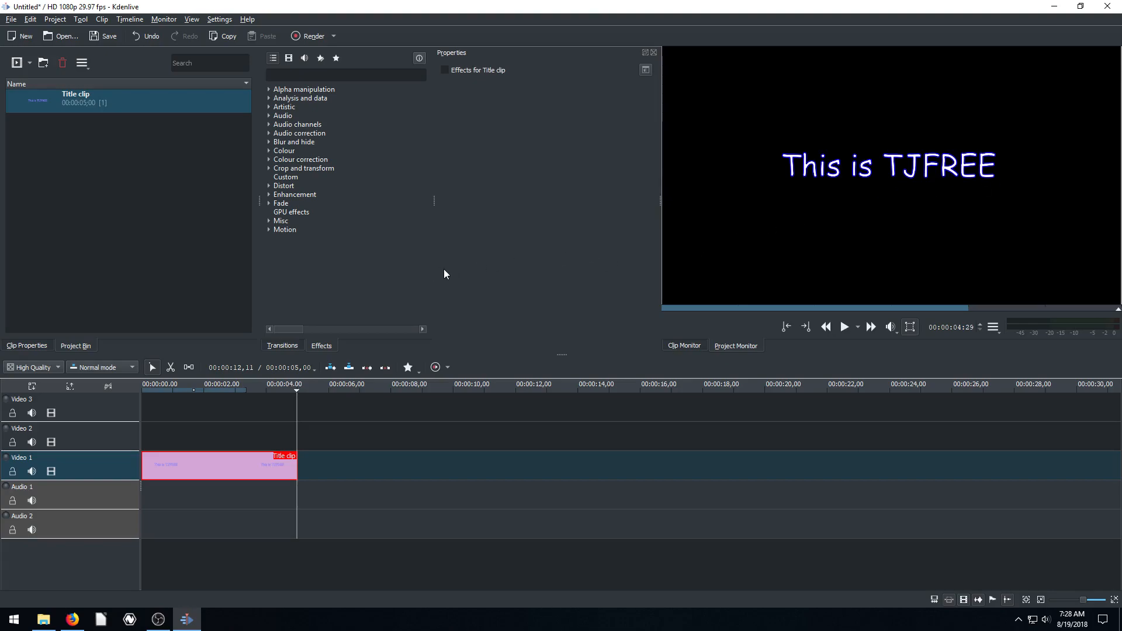
pyautogui.click(257, 390)
pyautogui.click(219, 390)
# Step: Reopen the title clip for editing and append "!!!" to the text
pyautogui.doubleClick(84, 98)
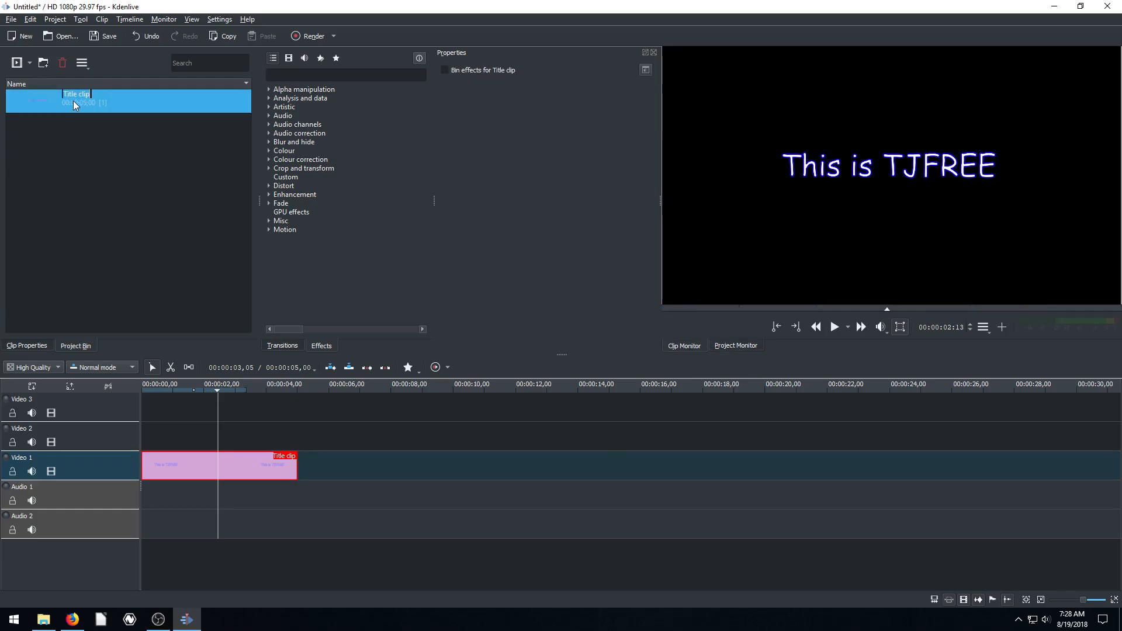
pyautogui.doubleClick(32, 101)
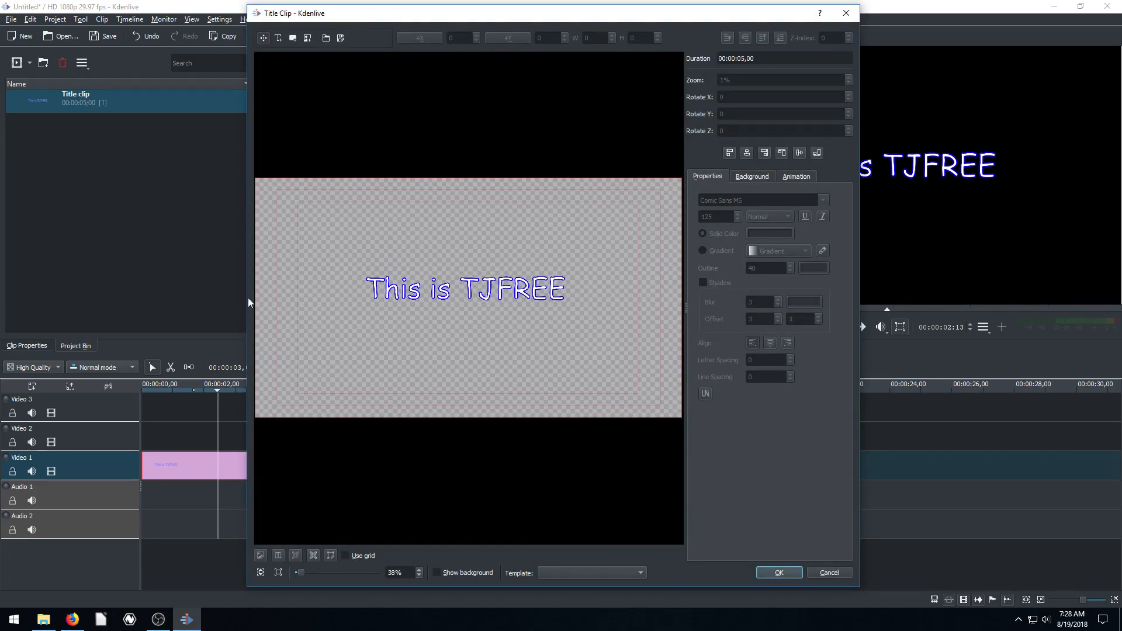
pyautogui.click(425, 295)
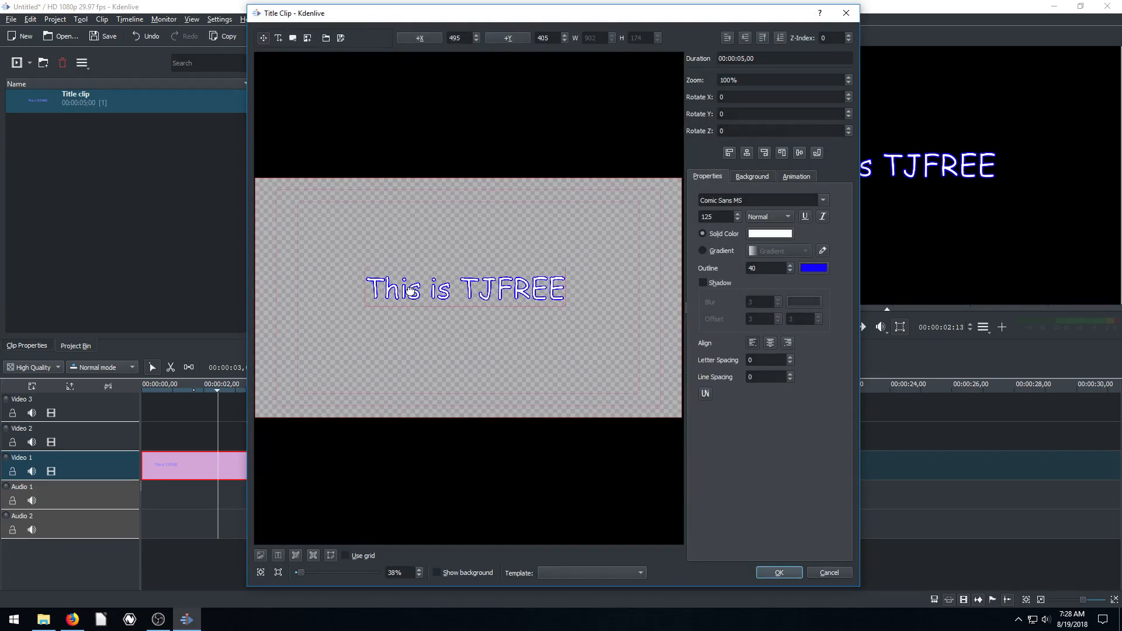
pyautogui.doubleClick(555, 293)
pyautogui.click(565, 293)
pyautogui.write('!!!')
pyautogui.click(446, 242)
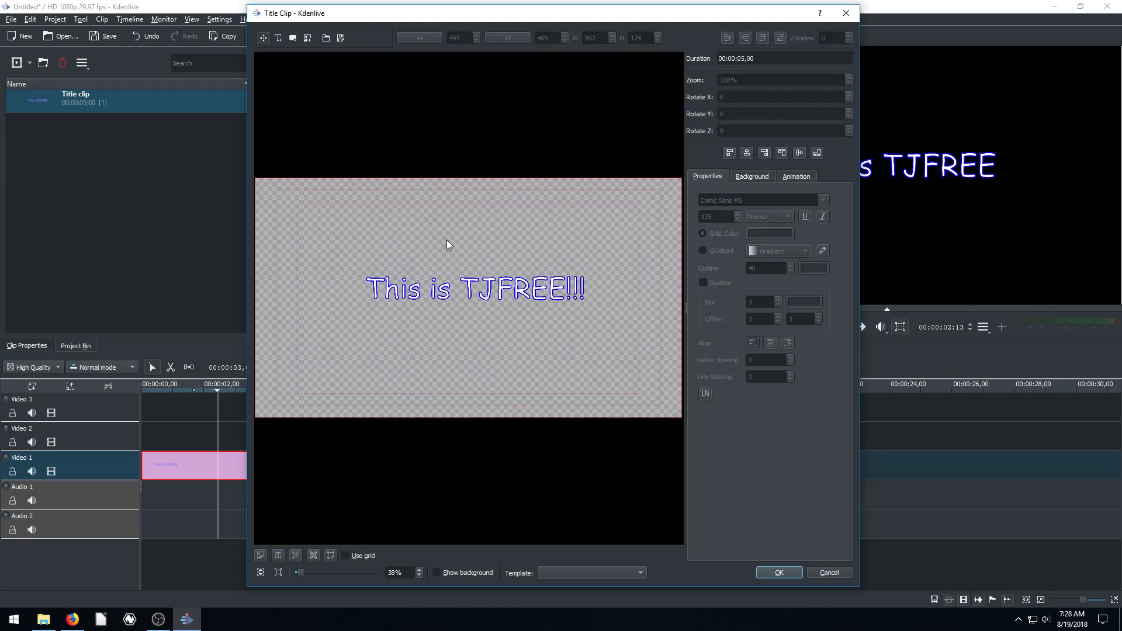
# Step: Center the title text horizontally and vertically in the frame
pyautogui.click(470, 290)
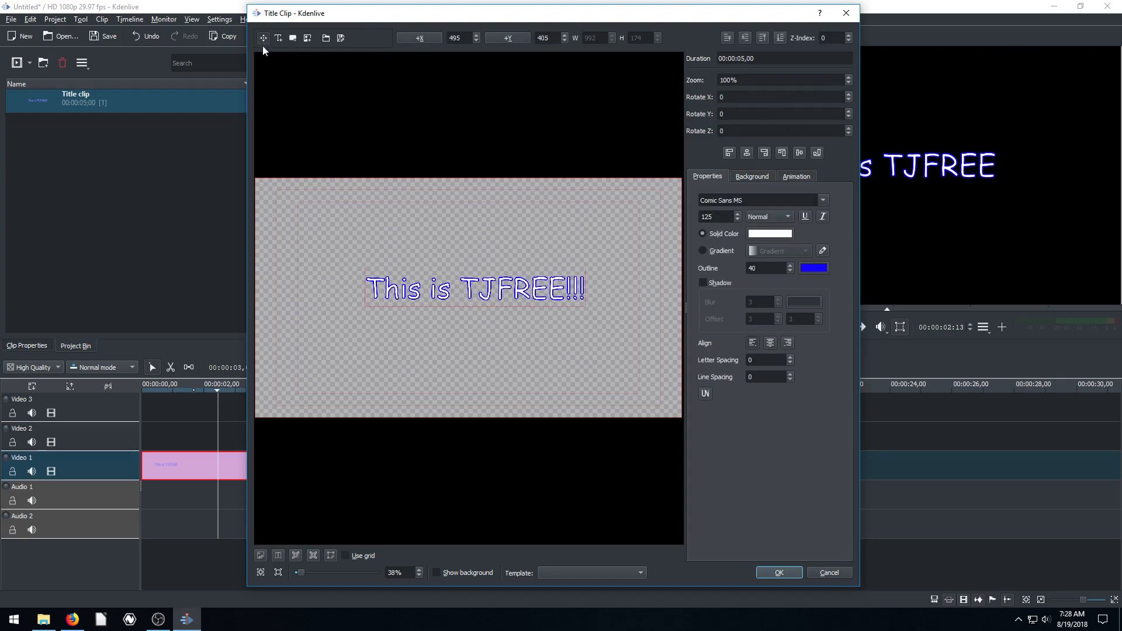
pyautogui.click(745, 154)
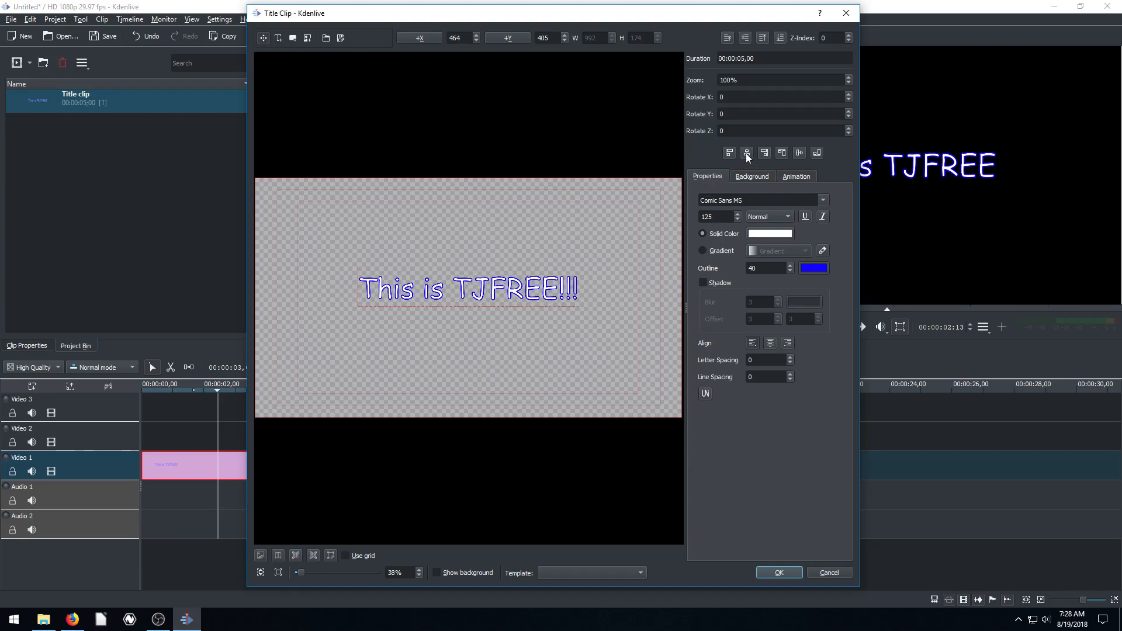
pyautogui.click(800, 154)
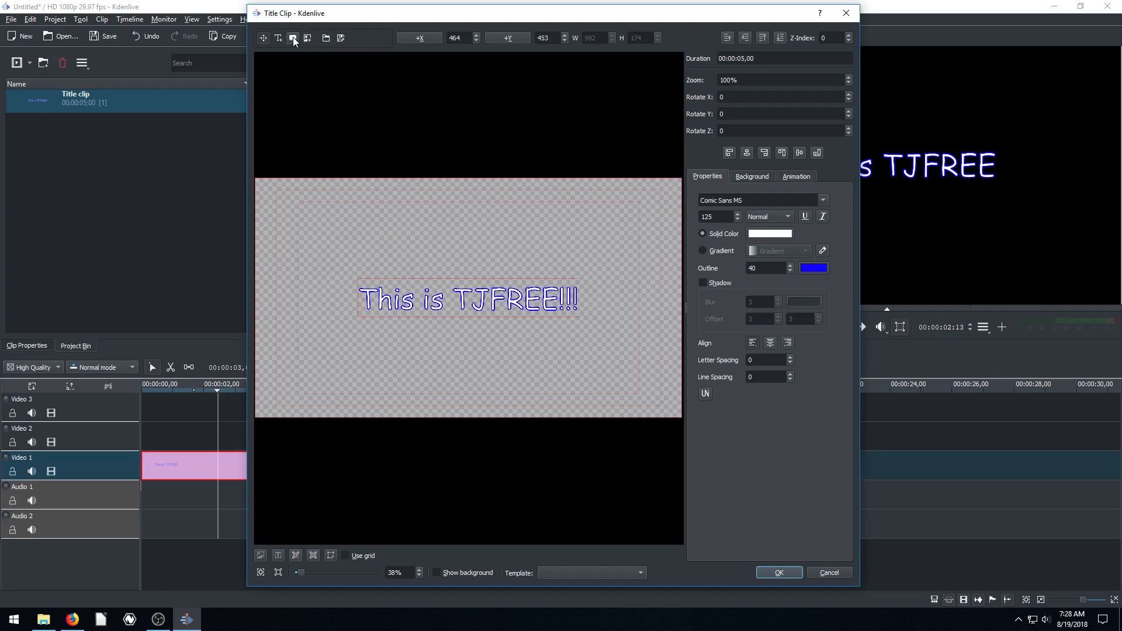
pyautogui.click(537, 352)
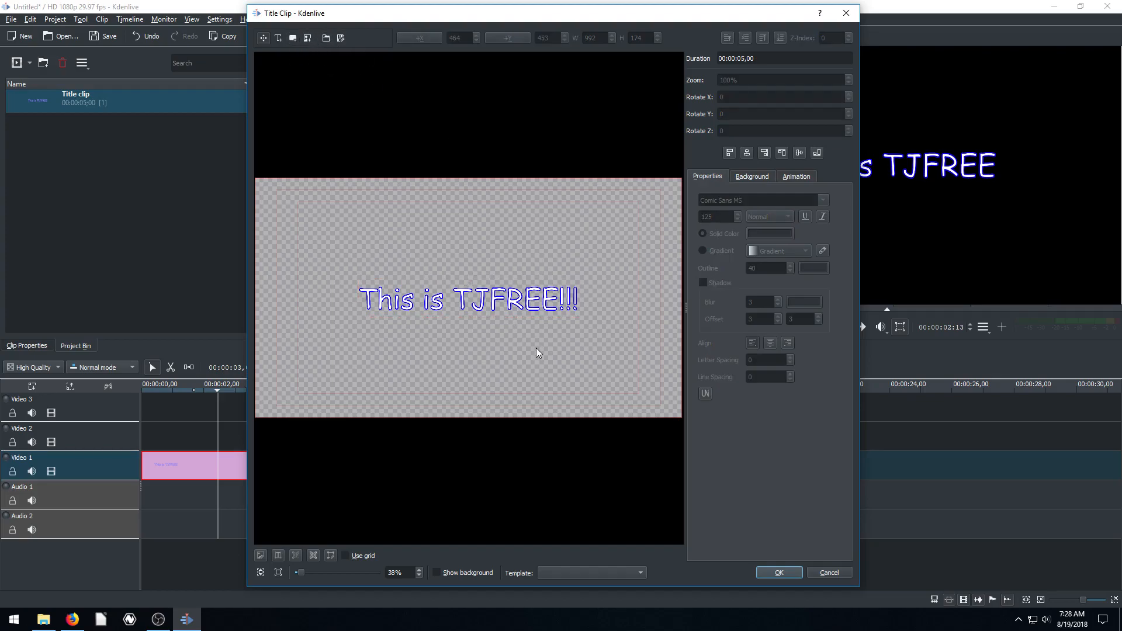
# Step: Start editing the title animation's start viewport and move it to about X -47, Y 339
pyautogui.click(795, 175)
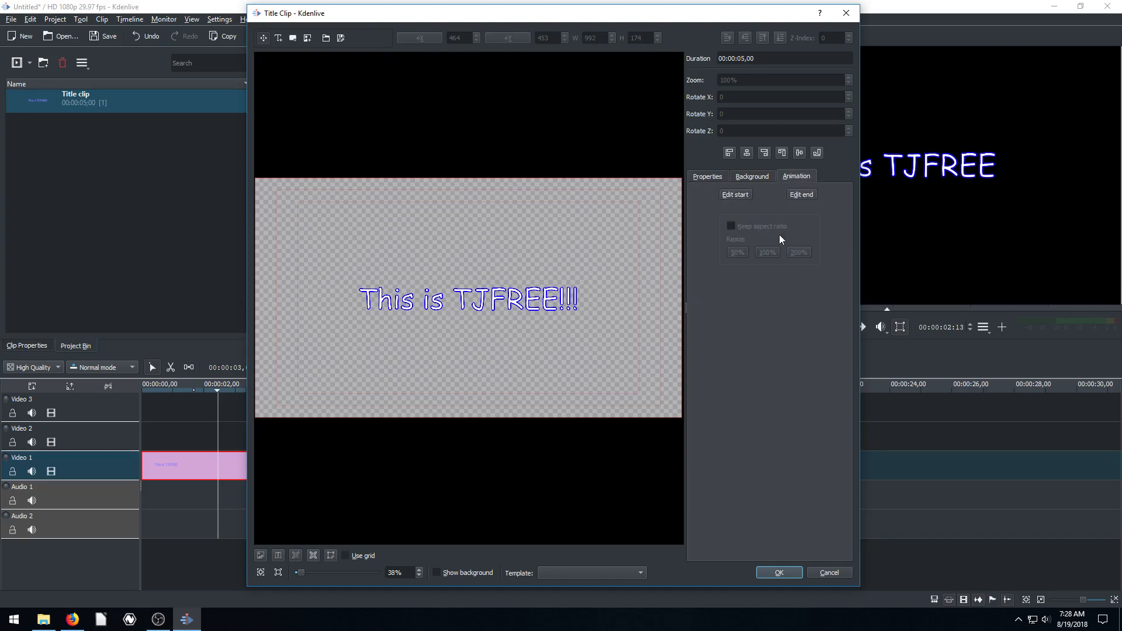
pyautogui.click(733, 195)
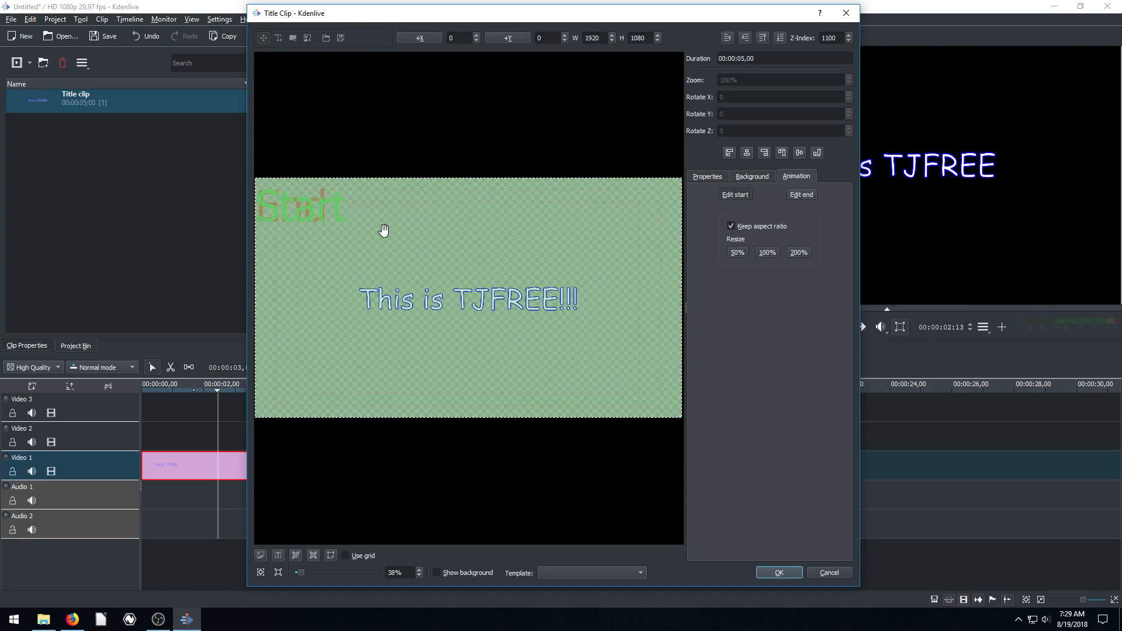
pyautogui.moveTo(447, 251); pyautogui.dragTo(395, 320)
pyautogui.click(328, 173)
pyautogui.moveTo(498, 375); pyautogui.dragTo(448, 268)
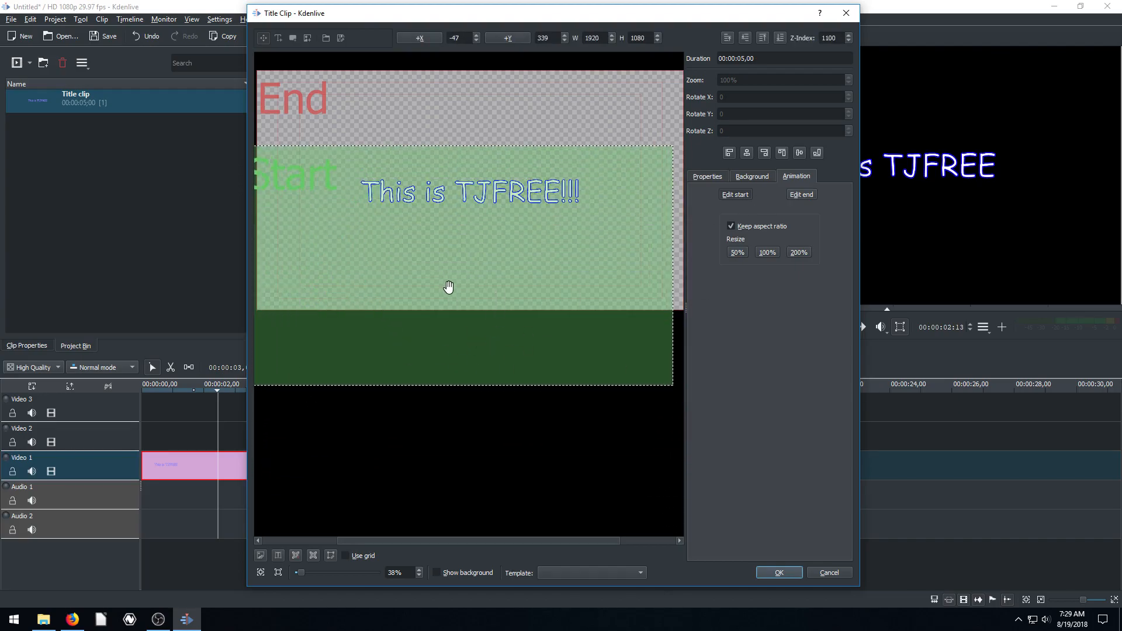
# Step: Try the start viewport lower at about X -20, Y 669, and move it back over the end viewport
pyautogui.click(418, 576)
pyautogui.click(418, 576)
pyautogui.click(418, 576)
pyautogui.click(418, 576)
pyautogui.click(418, 576)
pyautogui.click(418, 576)
pyautogui.click(418, 577)
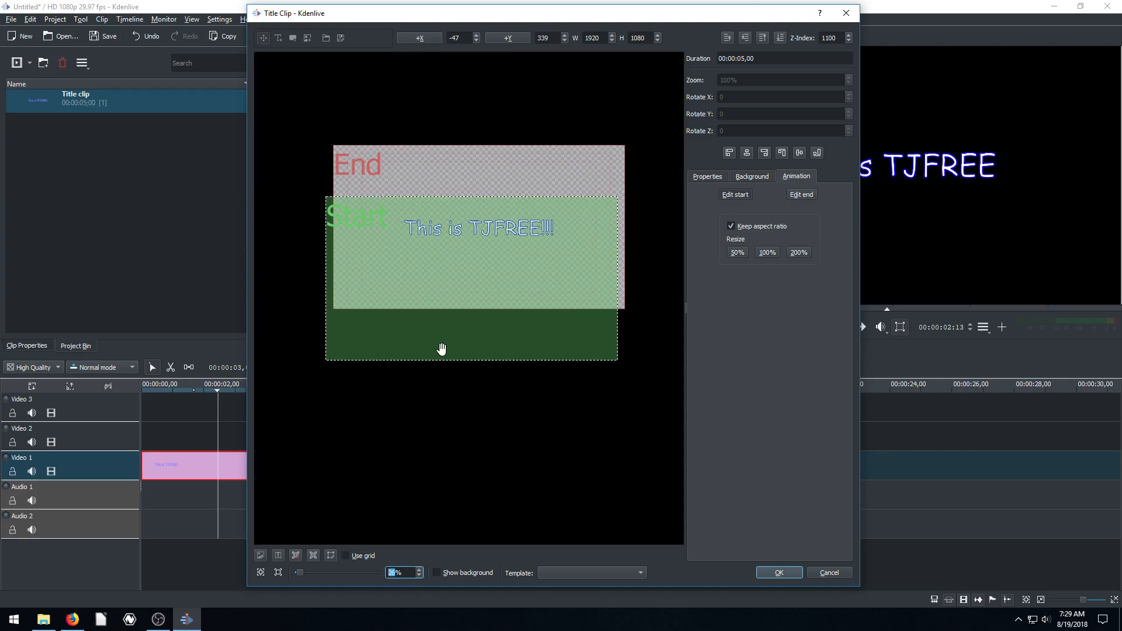
pyautogui.moveTo(441, 317); pyautogui.dragTo(446, 370)
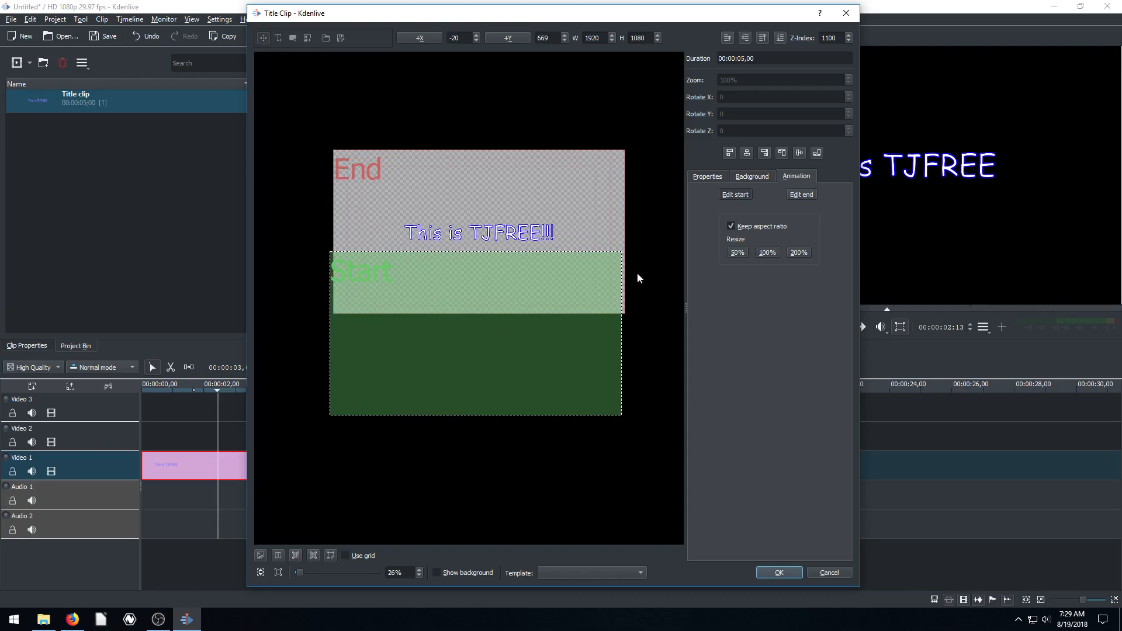
pyautogui.moveTo(420, 344); pyautogui.dragTo(436, 243)
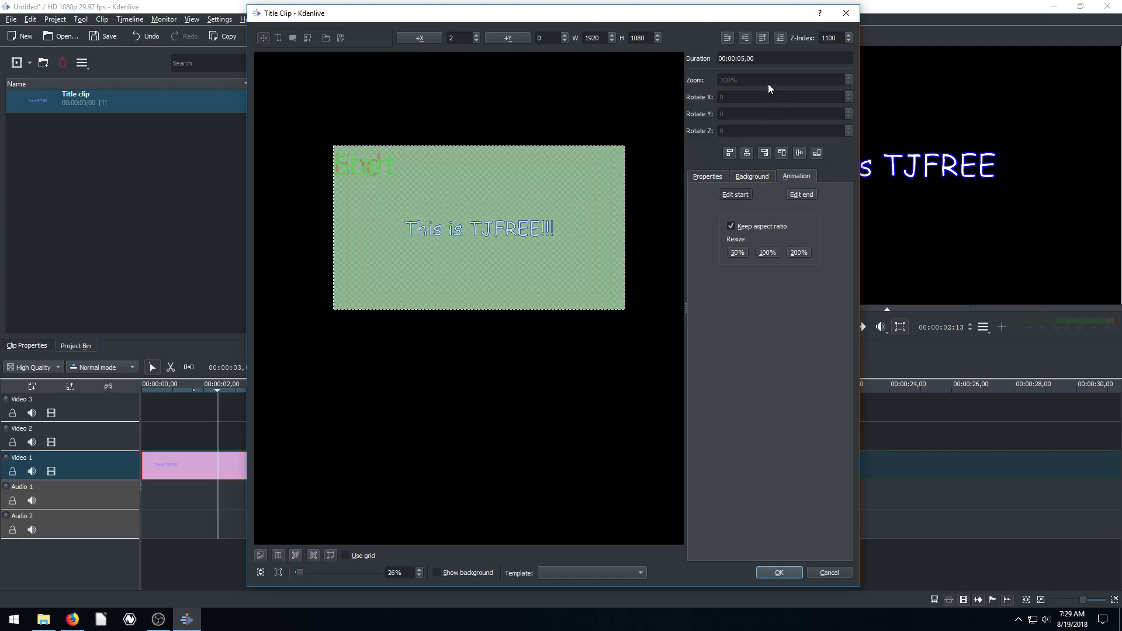
# Step: Place the start viewport directly below the end viewport at about X 10, Y 1096, show the background, and save the title
pyautogui.moveTo(462, 225); pyautogui.dragTo(460, 376)
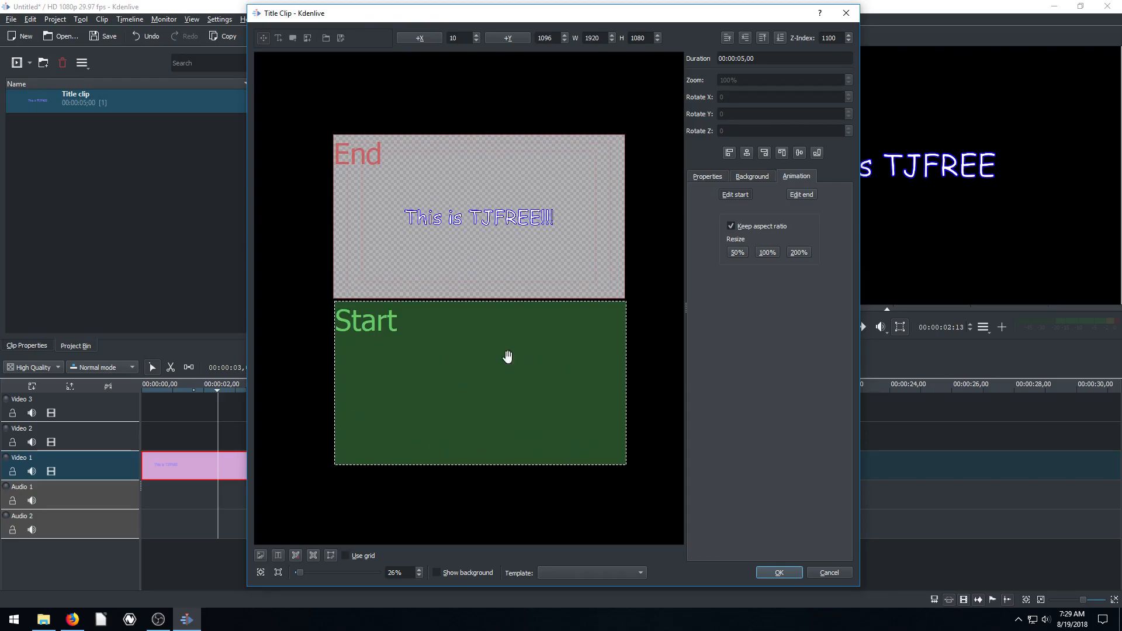
pyautogui.click(436, 572)
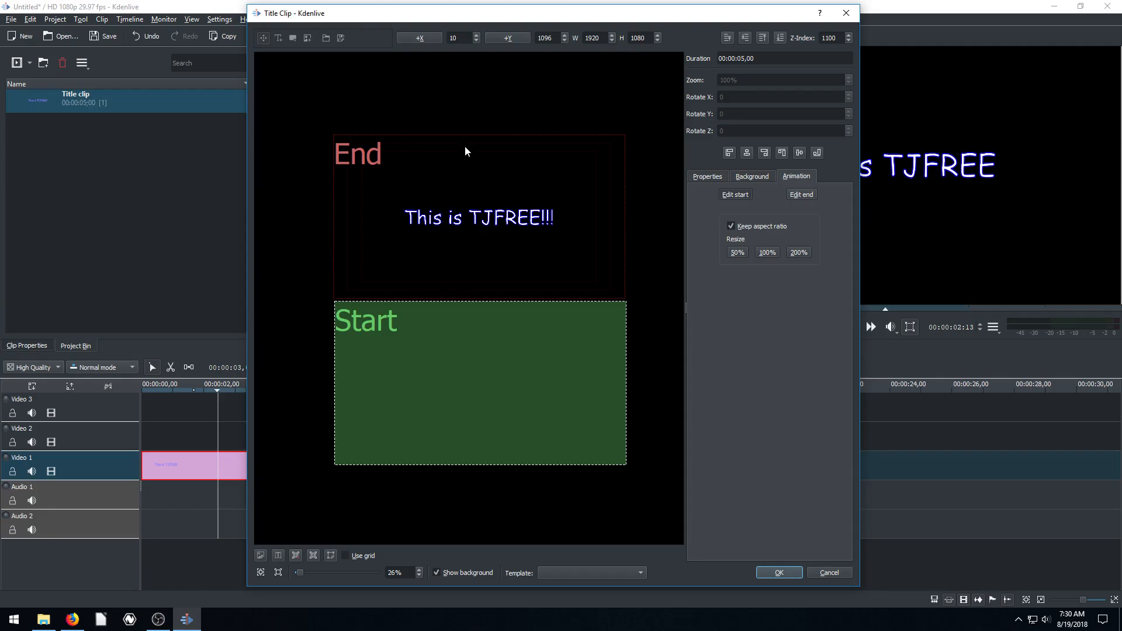
pyautogui.click(777, 572)
# Step: Preview the title animation by playing it from the start of the timeline and scrubbing through its ending
pyautogui.click(219, 391)
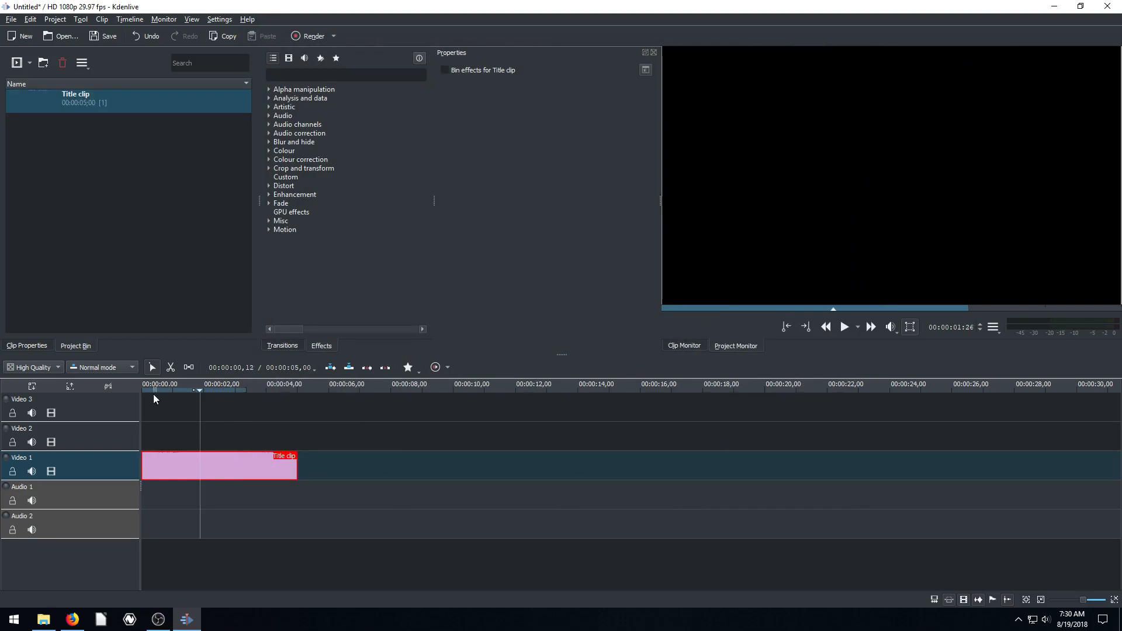
pyautogui.moveTo(156, 394); pyautogui.dragTo(129, 395)
pyautogui.click(844, 327)
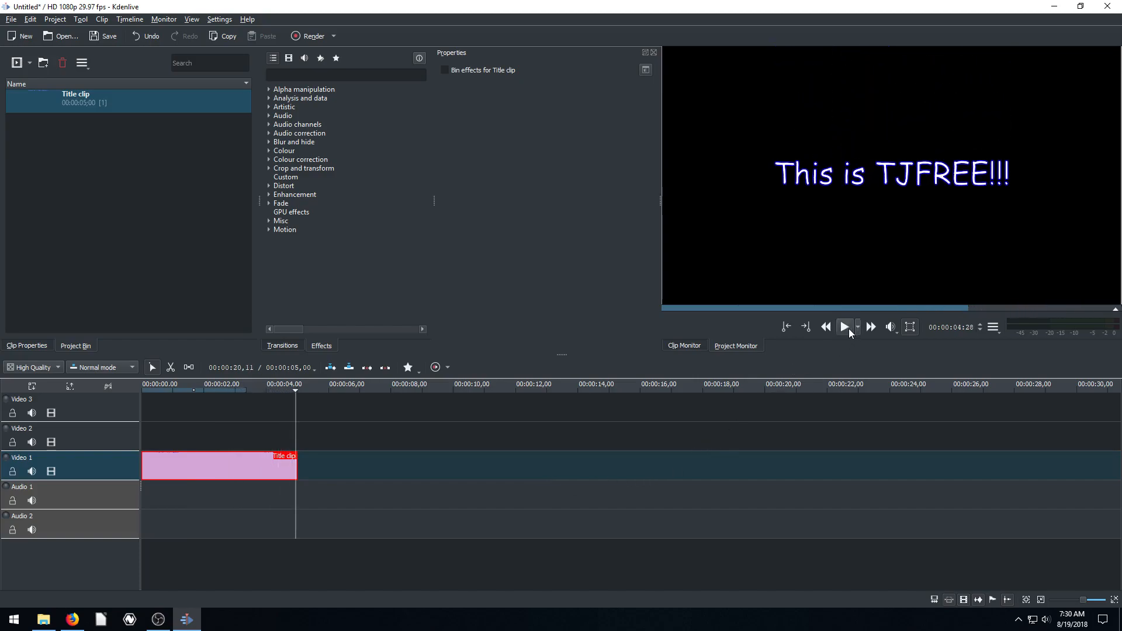
pyautogui.moveTo(240, 394); pyautogui.dragTo(288, 393)
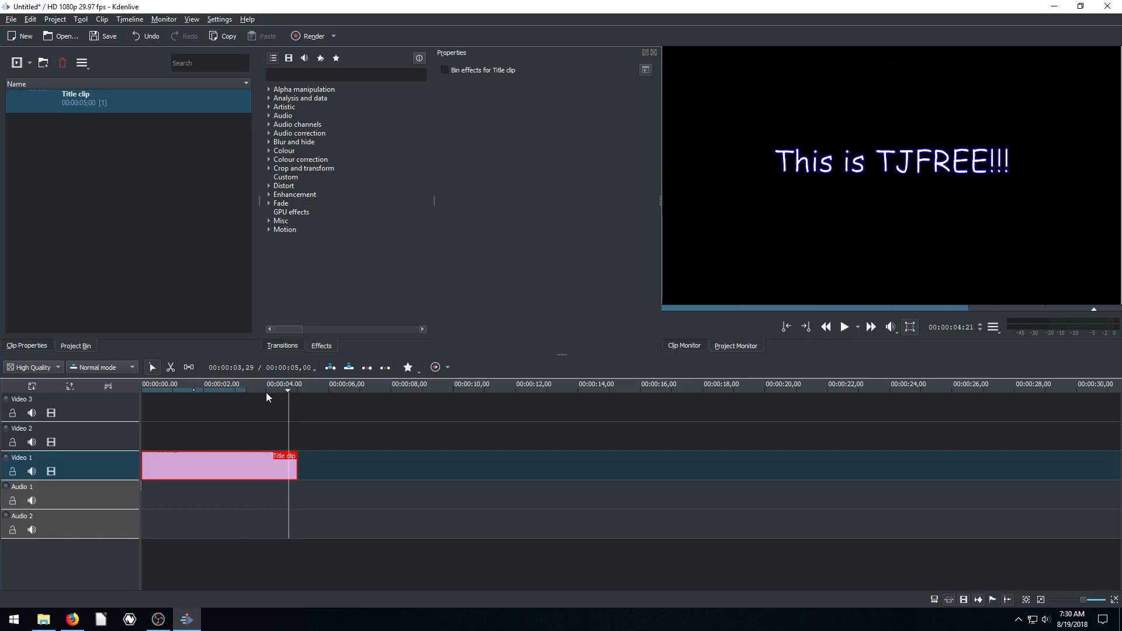
pyautogui.click(262, 394)
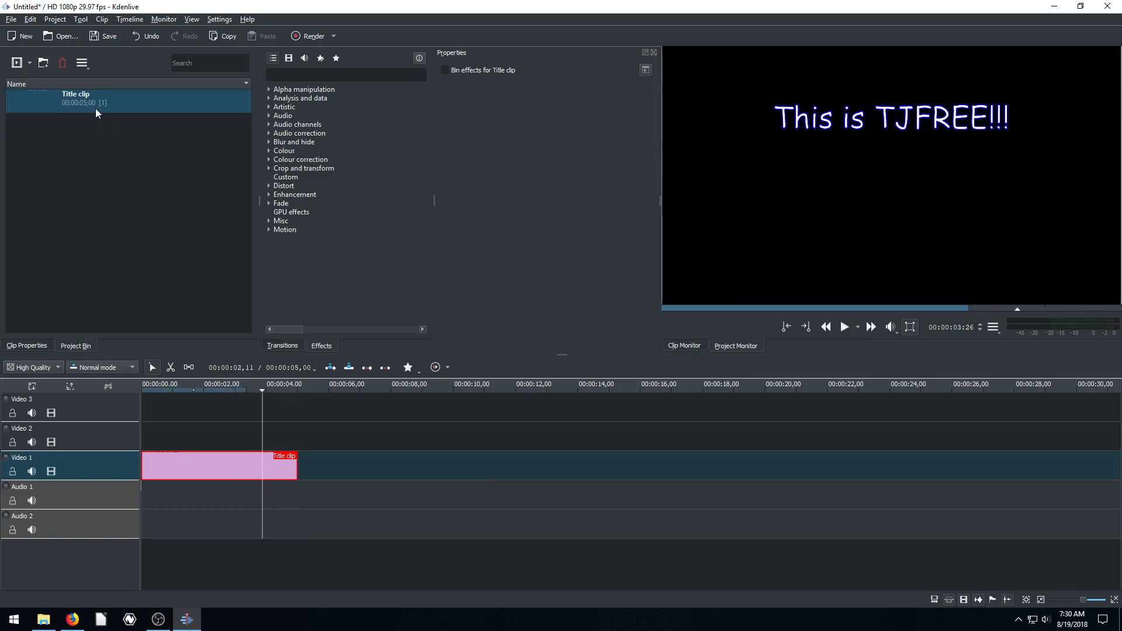
# Step: Reopen the title clip and move the animation's start viewport up to just below the text, at about X 2, Y 612
pyautogui.doubleClick(42, 98)
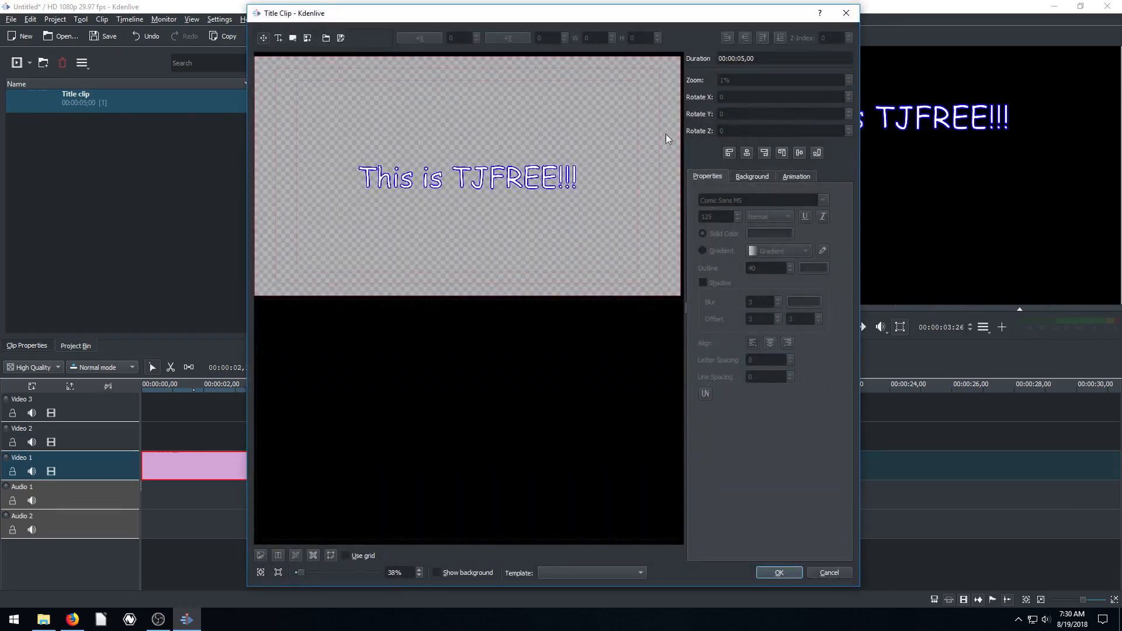
pyautogui.click(787, 175)
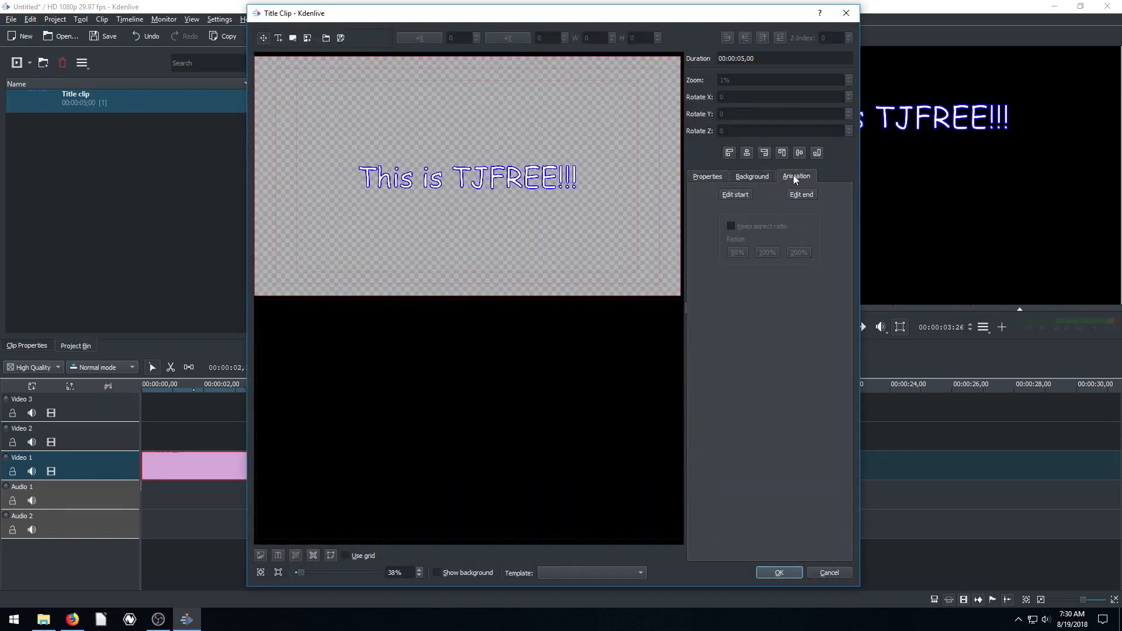
pyautogui.click(800, 195)
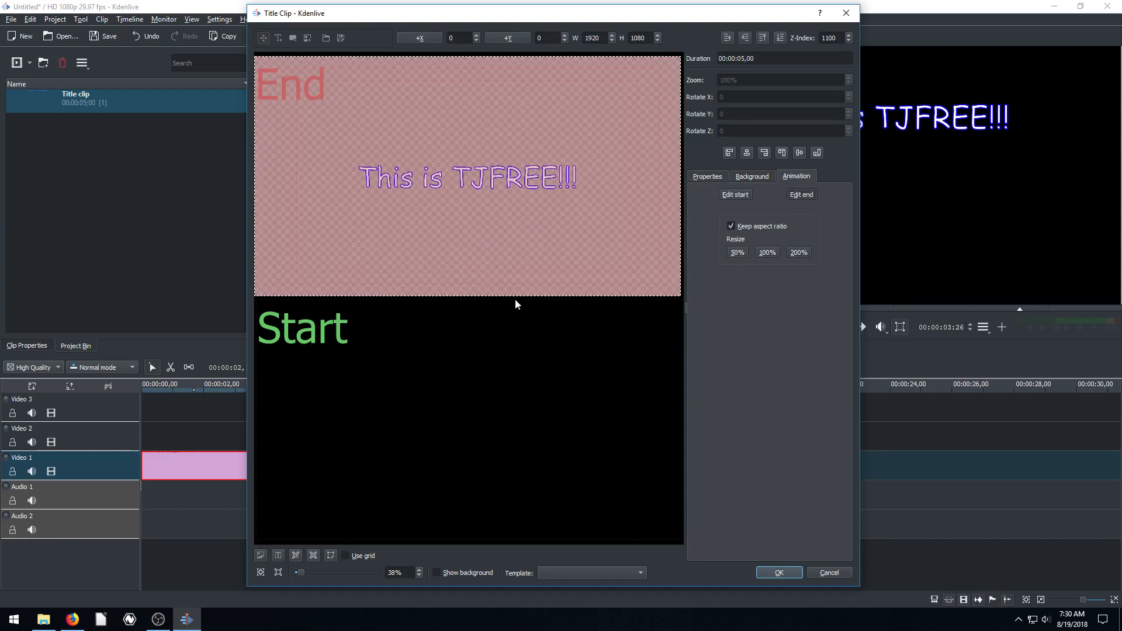
pyautogui.click(733, 195)
pyautogui.moveTo(463, 378); pyautogui.dragTo(466, 296)
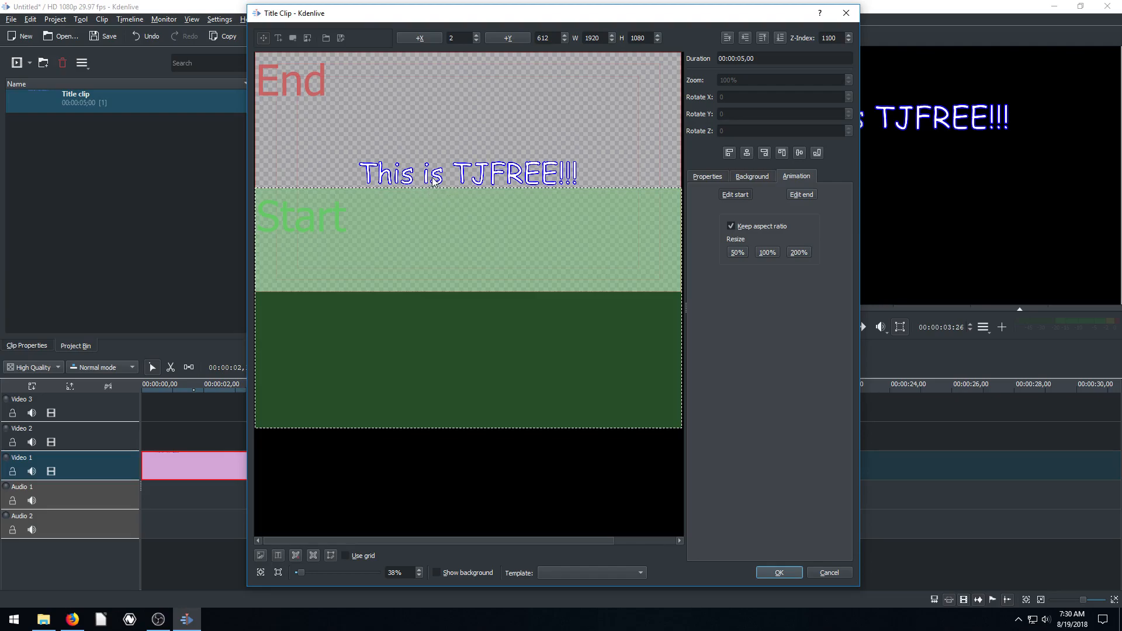
# Step: Move the end viewport up to just above the title text, at about X -2, Y -605, and save the title
pyautogui.click(802, 195)
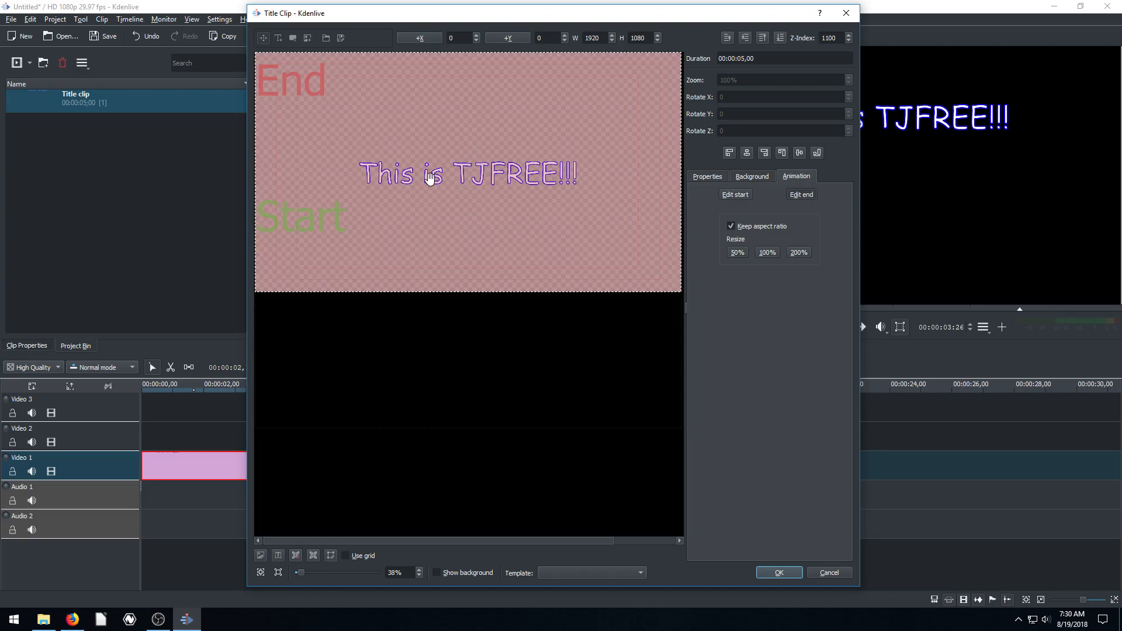
pyautogui.moveTo(450, 168); pyautogui.dragTo(440, 72)
pyautogui.moveTo(681, 216); pyautogui.dragTo(678, 131)
pyautogui.moveTo(477, 181); pyautogui.dragTo(487, 174)
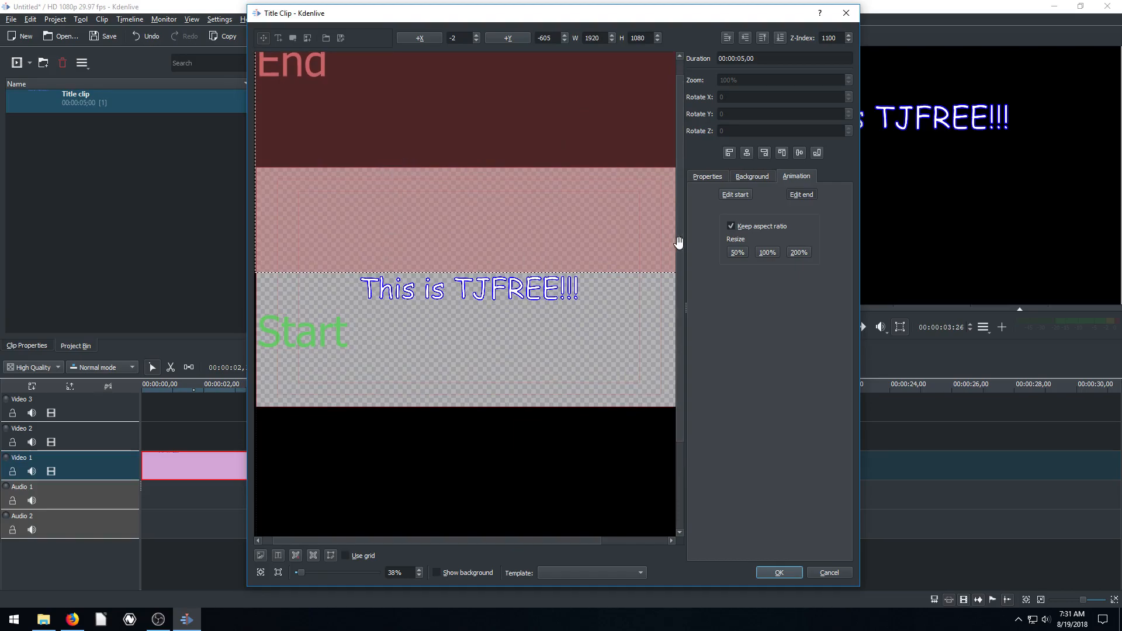
pyautogui.moveTo(678, 252); pyautogui.dragTo(676, 218)
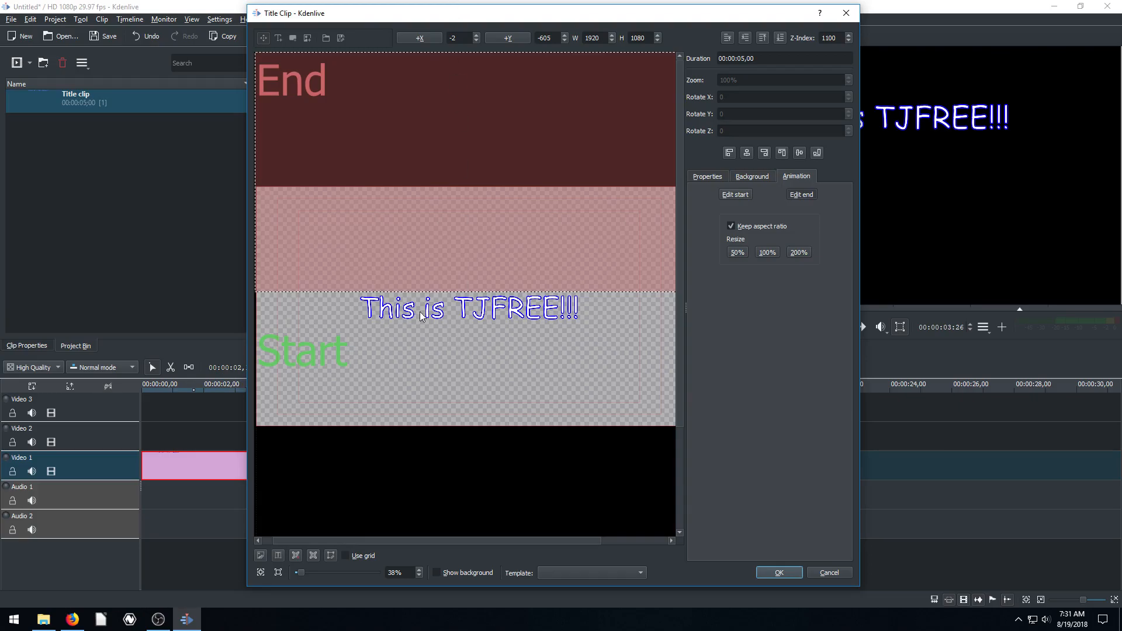
pyautogui.click(777, 572)
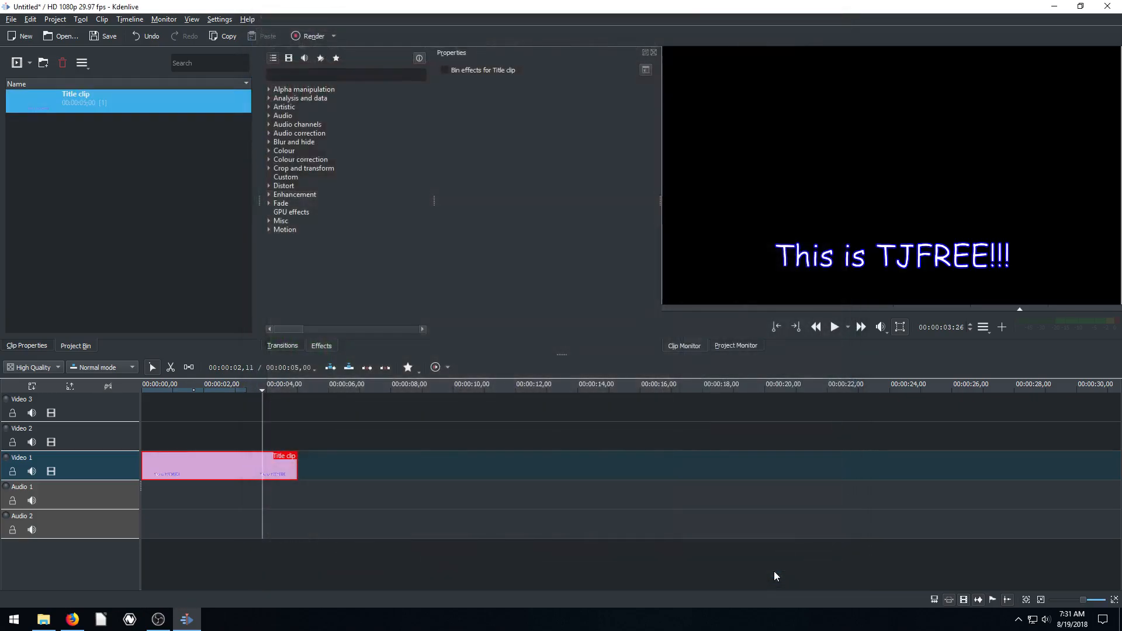
# Step: Play the vertical title animation twice from near the start of the timeline to check the text's movement
pyautogui.moveTo(172, 391)
pyautogui.mouseDown()
pyautogui.moveTo(132, 391)
pyautogui.moveTo(150, 390)
pyautogui.mouseUp()
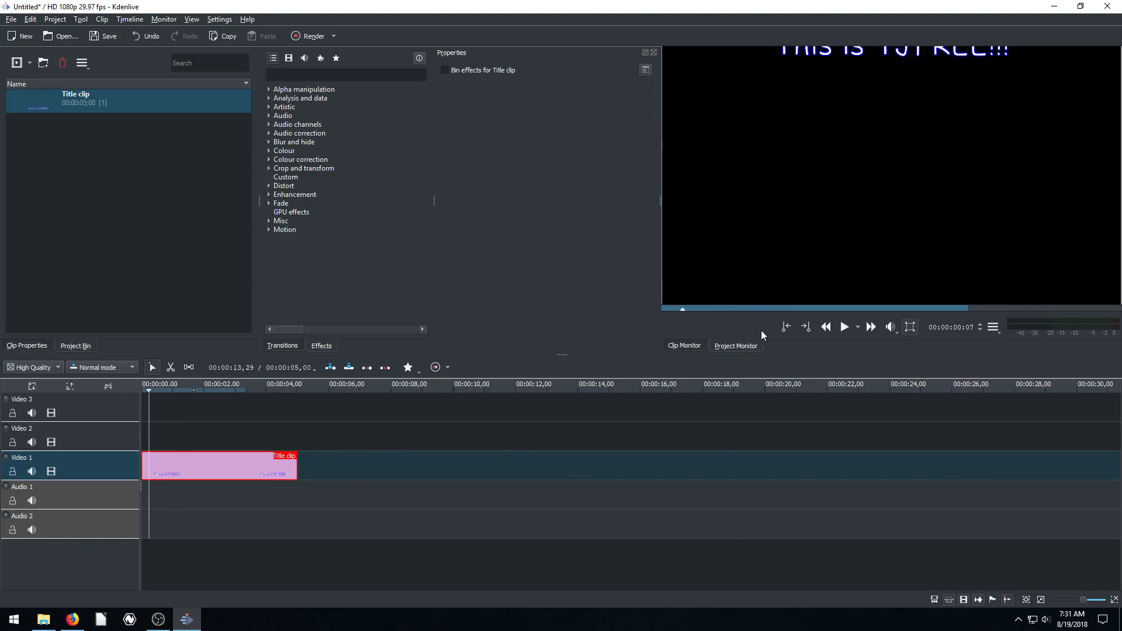
pyautogui.click(844, 326)
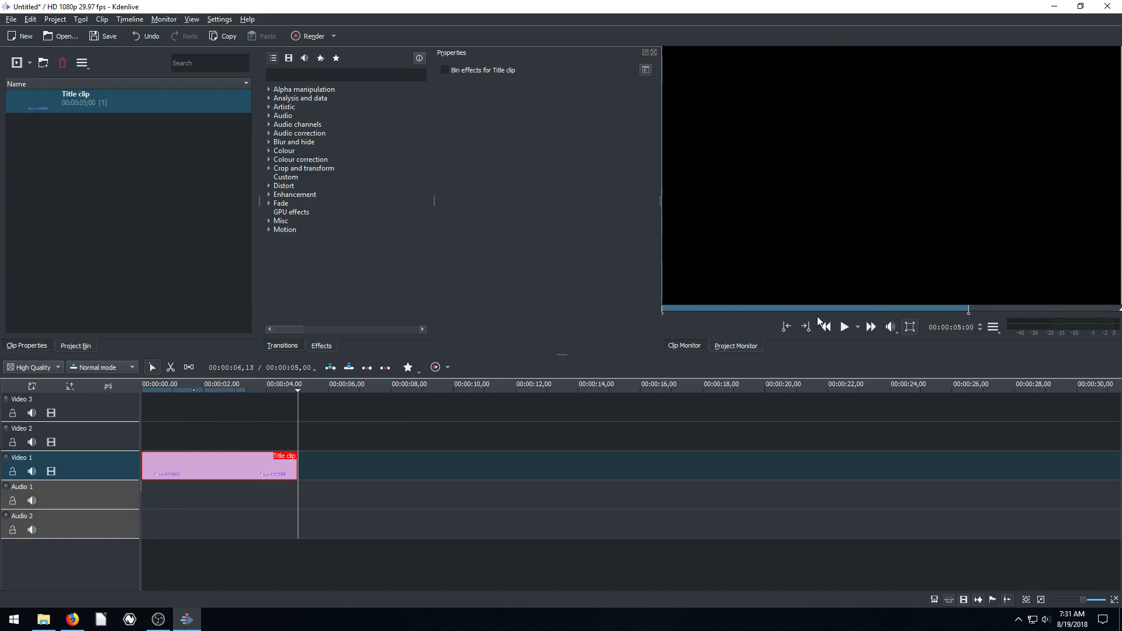
pyautogui.click(157, 389)
pyautogui.click(844, 327)
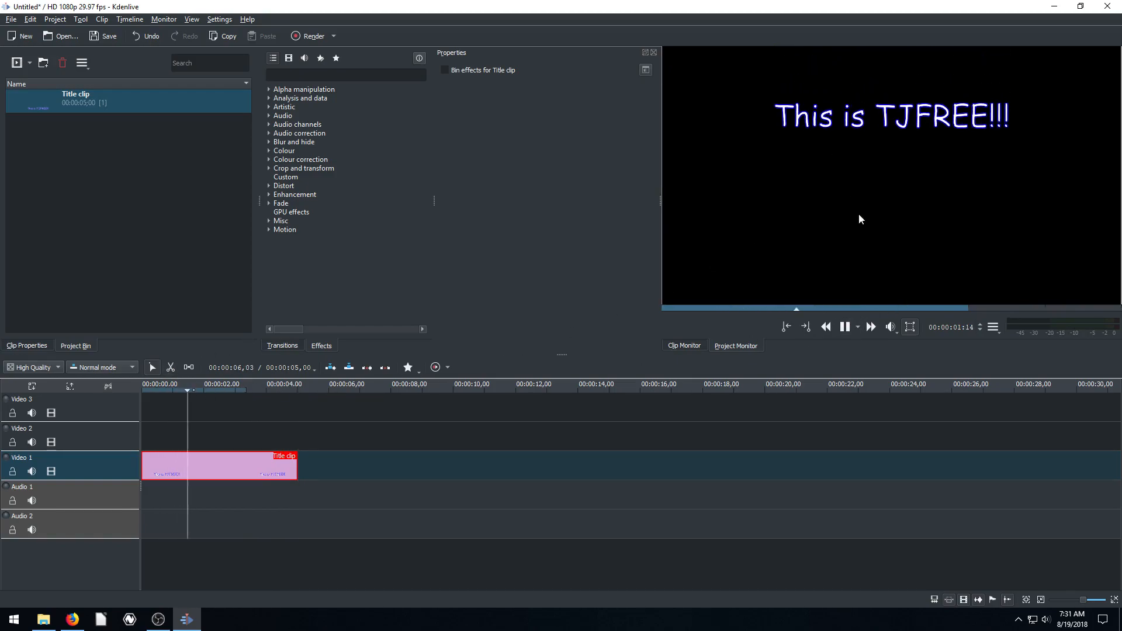
pyautogui.click(845, 327)
# Step: Reopen the title and place the start viewport left of the text at about X -1517, Y -2 and the end viewport right at X 1507, Y -10
pyautogui.doubleClick(41, 110)
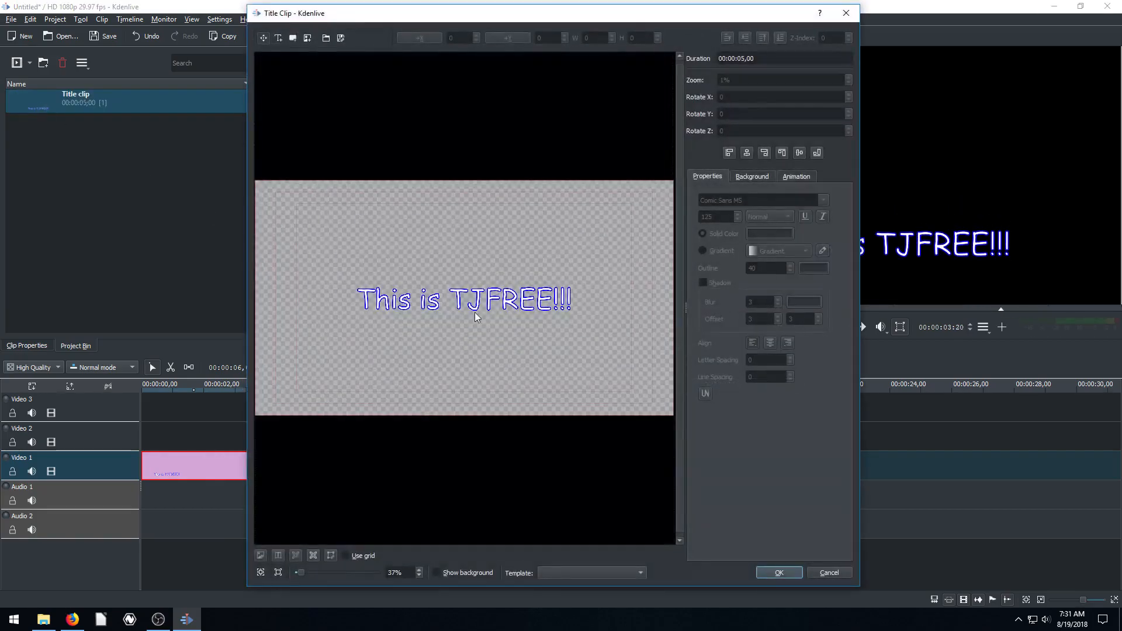
pyautogui.click(800, 177)
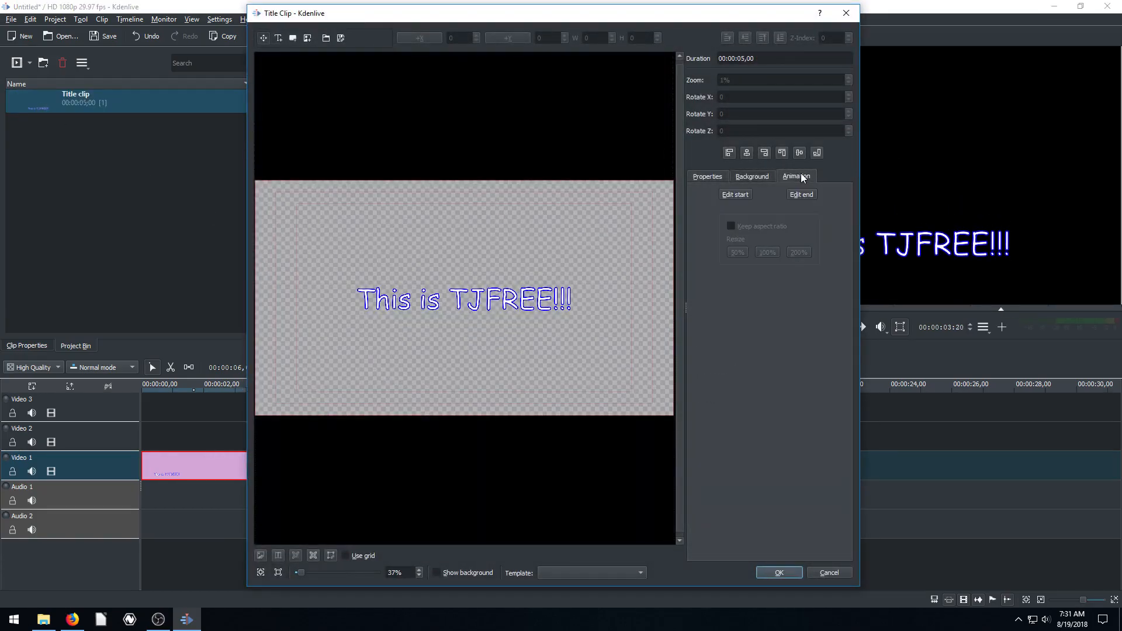
pyautogui.click(738, 195)
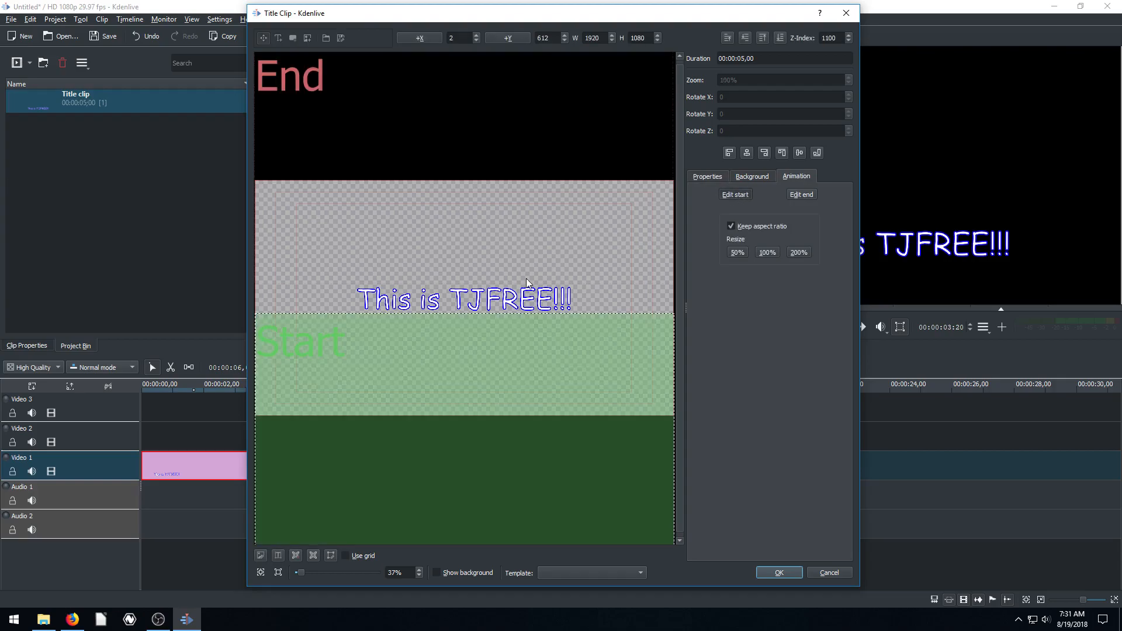
pyautogui.click(420, 576)
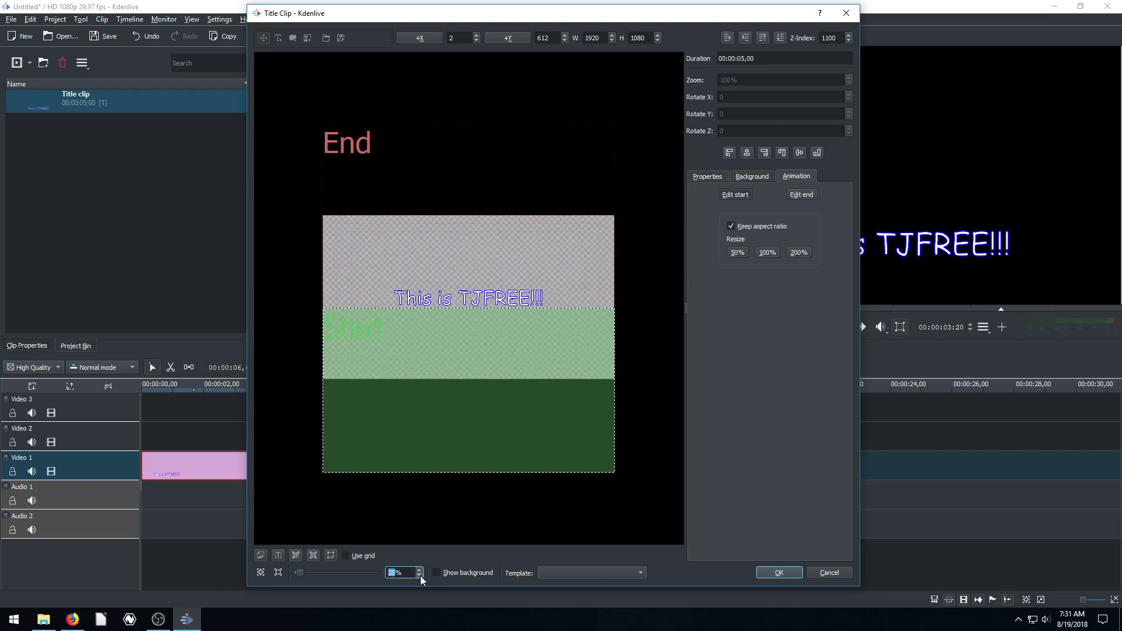
pyautogui.moveTo(483, 393); pyautogui.dragTo(448, 307)
pyautogui.click(810, 197)
pyautogui.moveTo(565, 208); pyautogui.dragTo(739, 286)
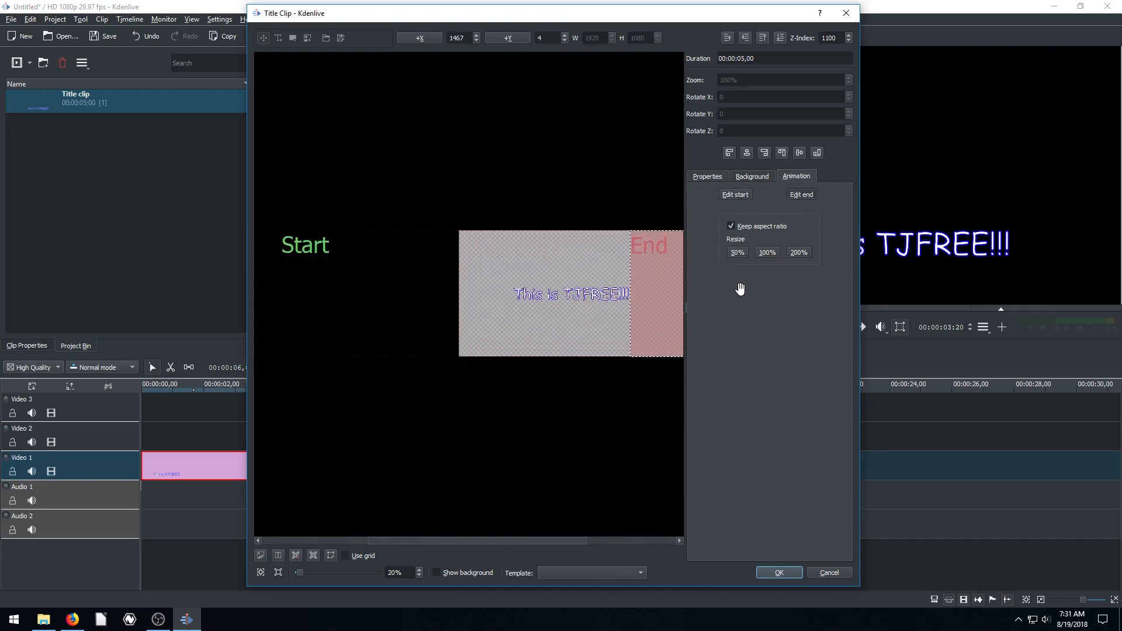
pyautogui.moveTo(661, 293); pyautogui.dragTo(661, 292)
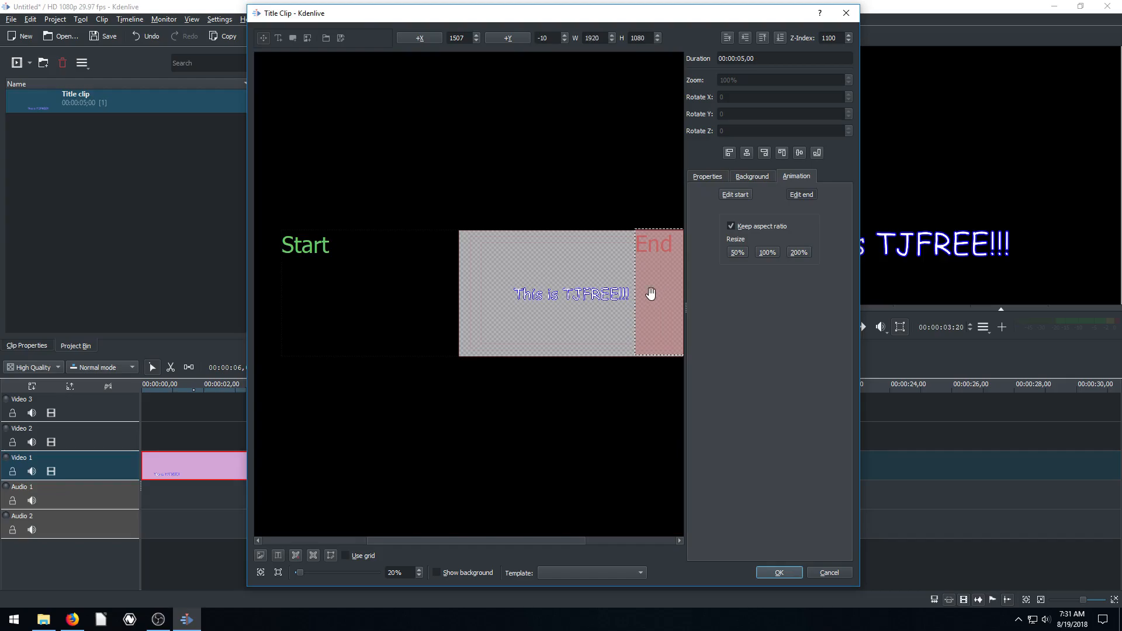
# Step: Show the background in the title editor, check the start and end viewports against the text, and save the title
pyautogui.click(731, 198)
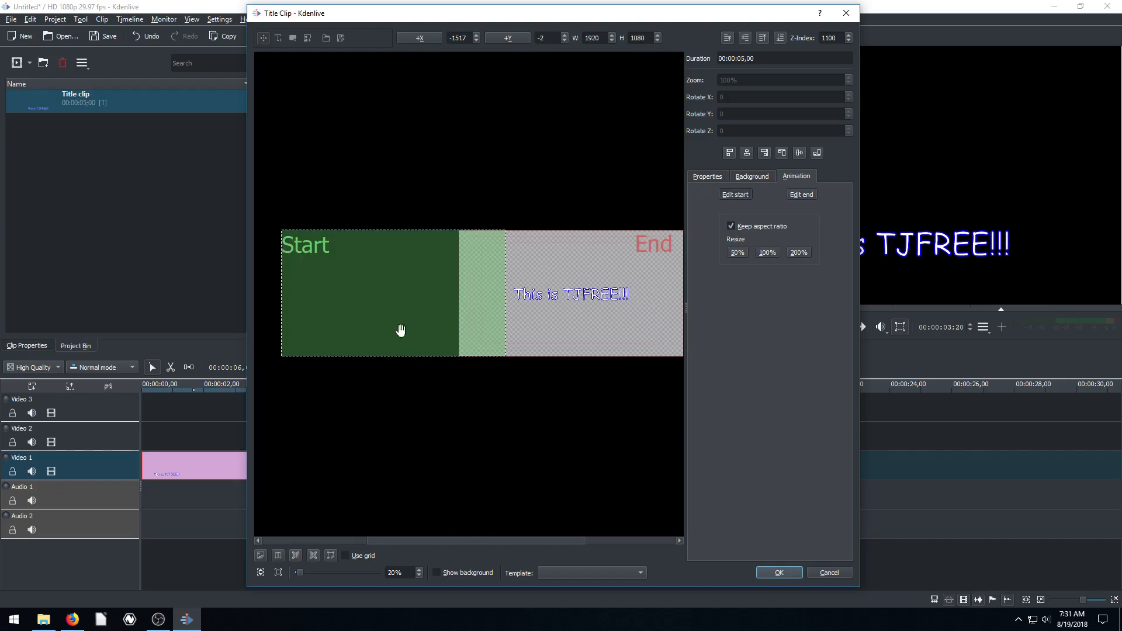
pyautogui.click(438, 573)
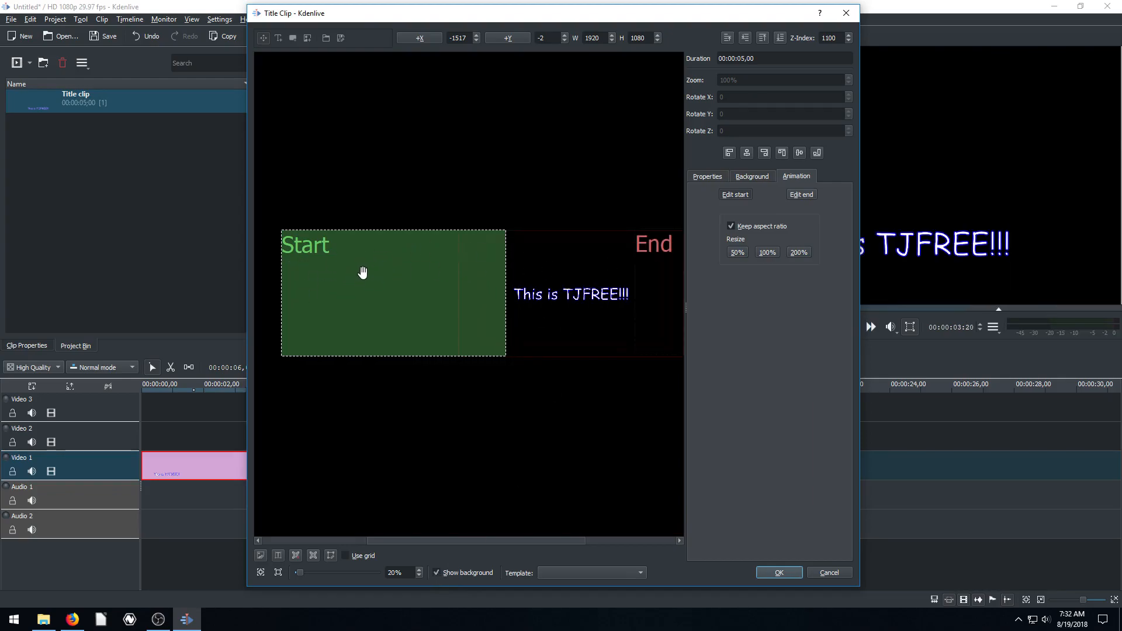
pyautogui.click(801, 195)
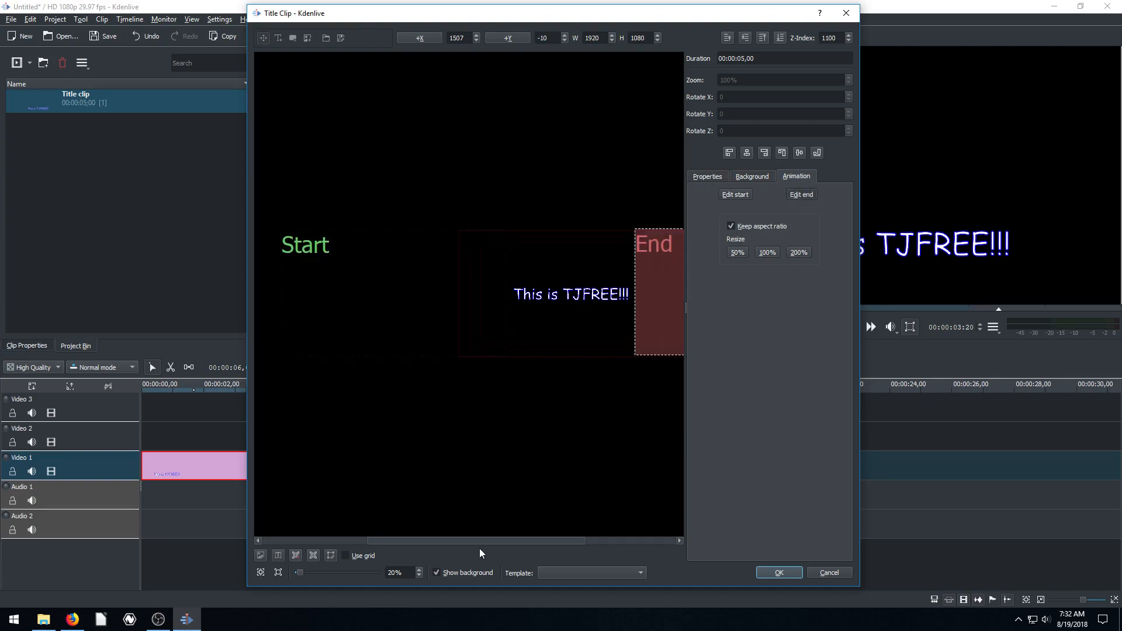
pyautogui.moveTo(471, 545); pyautogui.dragTo(598, 532)
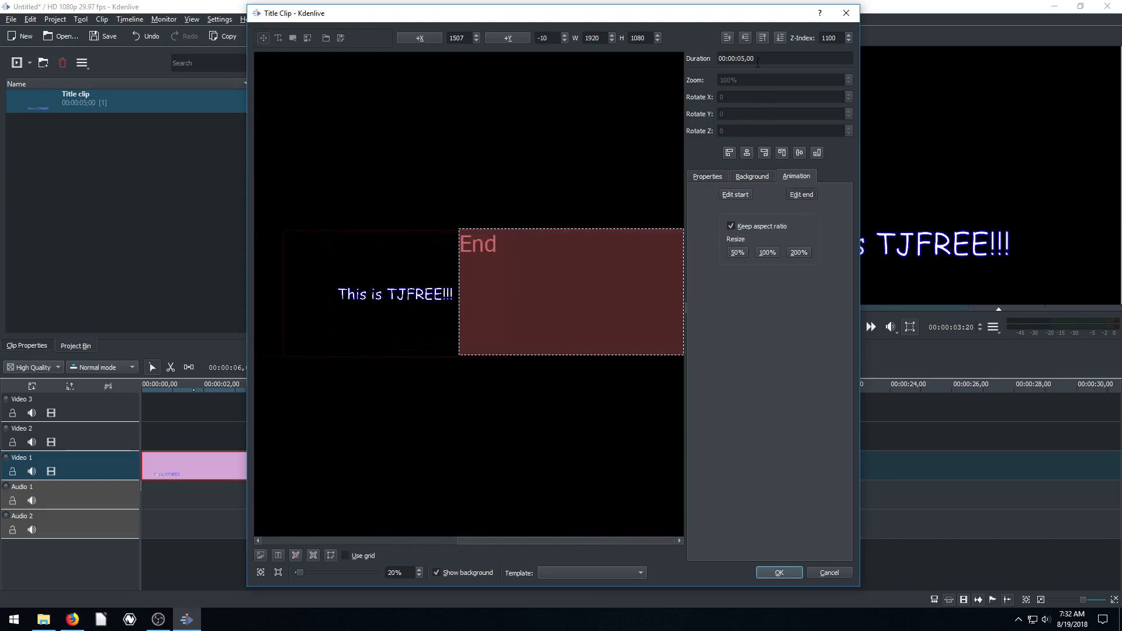
pyautogui.click(773, 570)
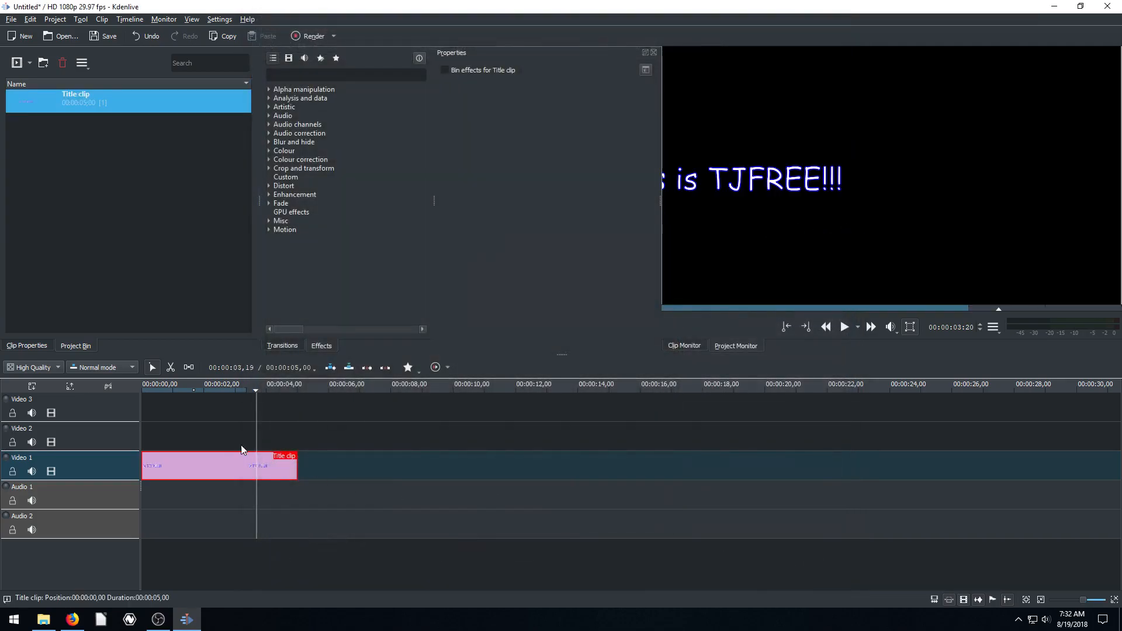
# Step: Play the horizontal title animation from the beginning and replay it from an early point on the timeline
pyautogui.moveTo(183, 393); pyautogui.dragTo(142, 392)
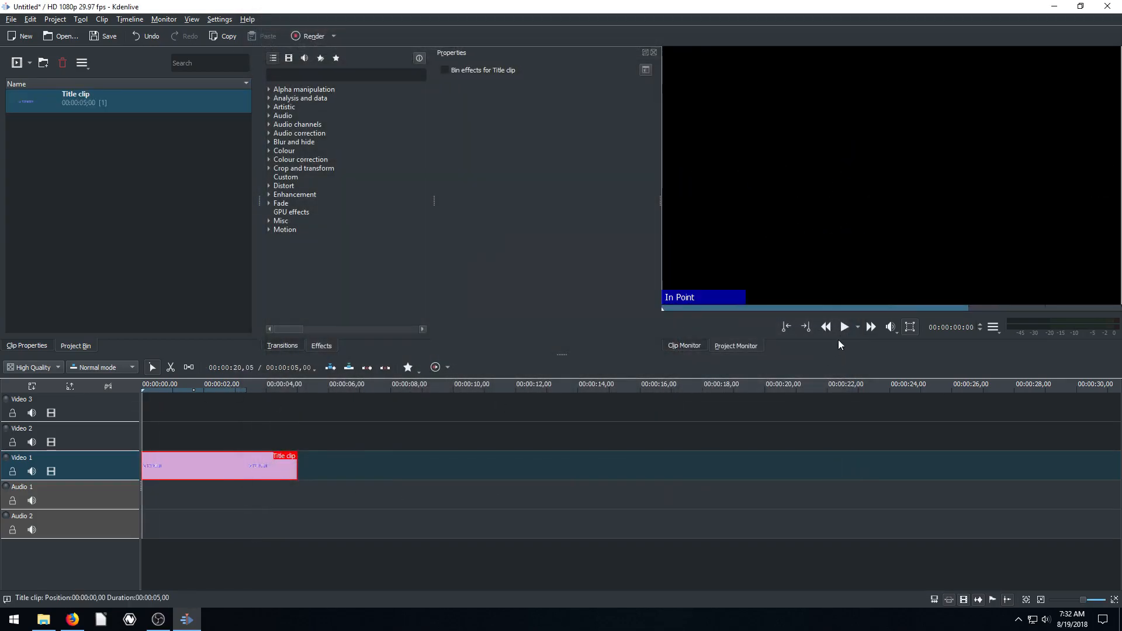
pyautogui.click(845, 328)
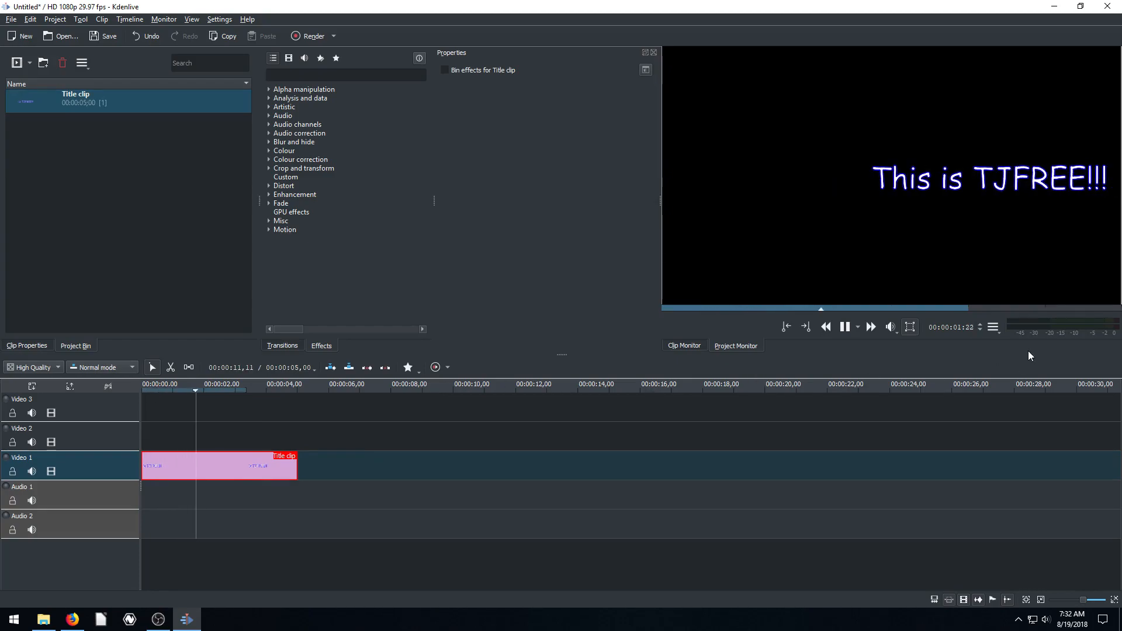
pyautogui.click(844, 327)
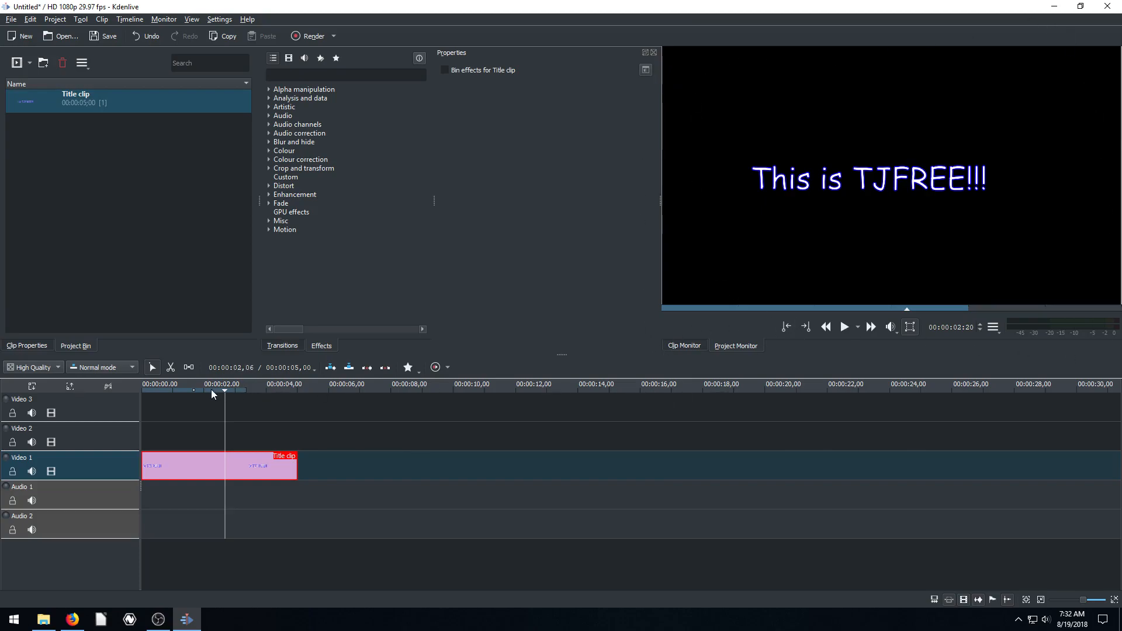
pyautogui.moveTo(212, 389); pyautogui.dragTo(166, 390)
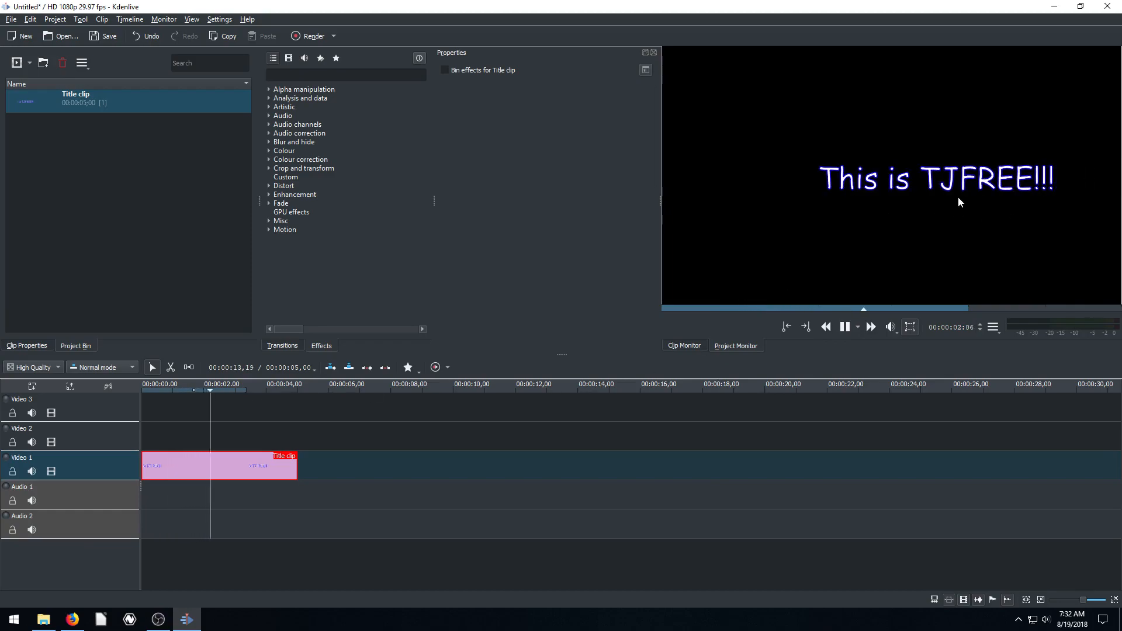
pyautogui.click(845, 328)
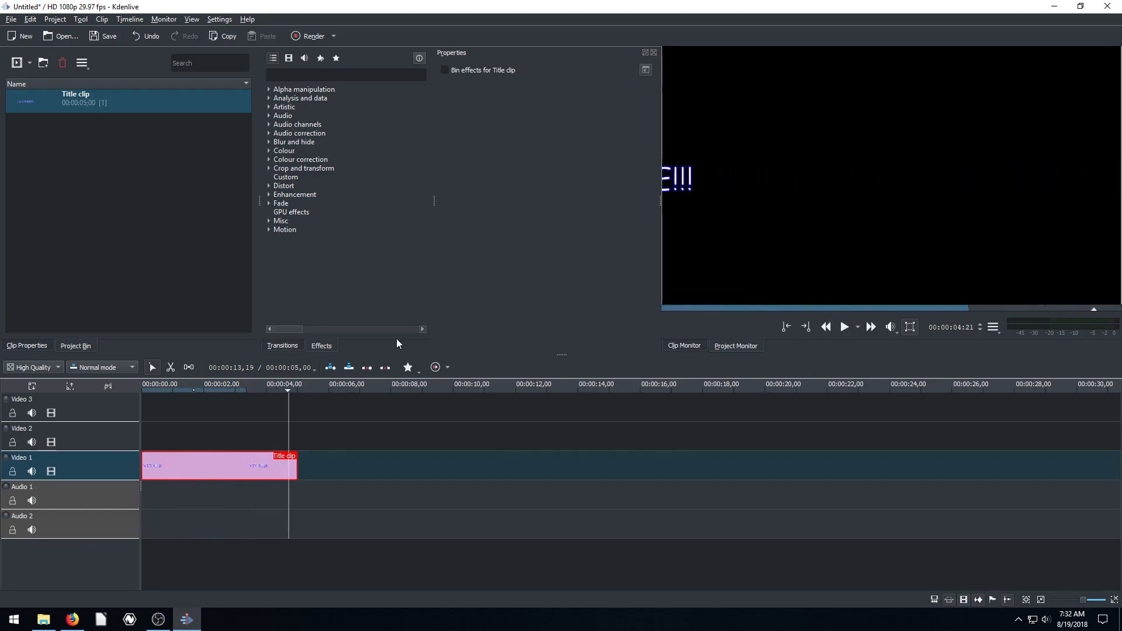
# Step: Reopen the title, move the start viewport over the text at about X -66, Y 157, and resize it to 50%
pyautogui.doubleClick(20, 102)
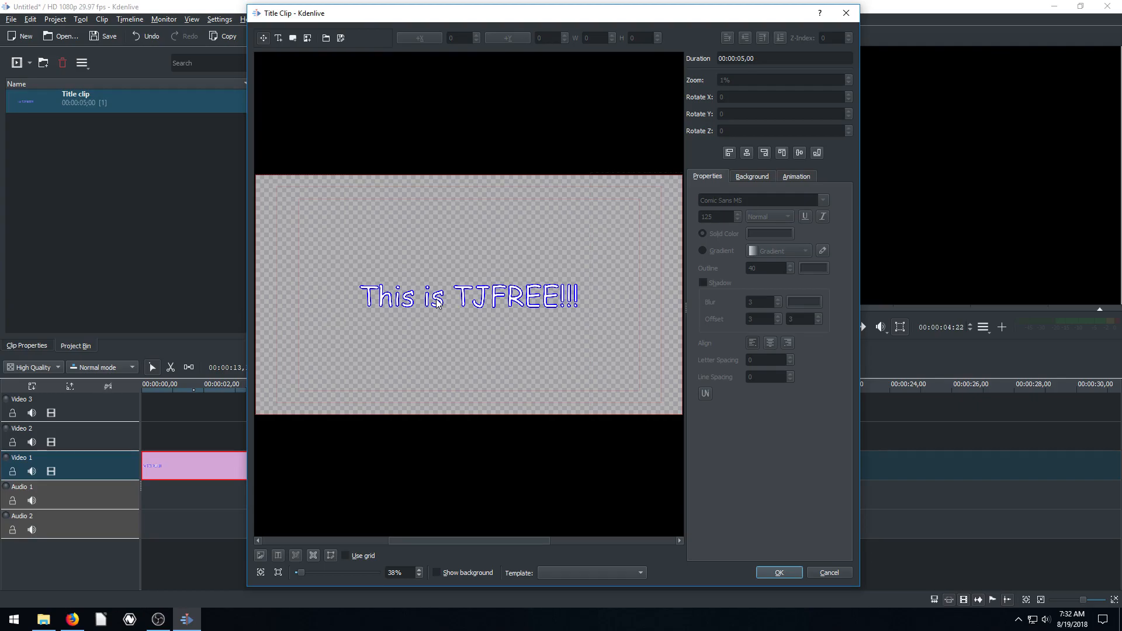
pyautogui.click(795, 177)
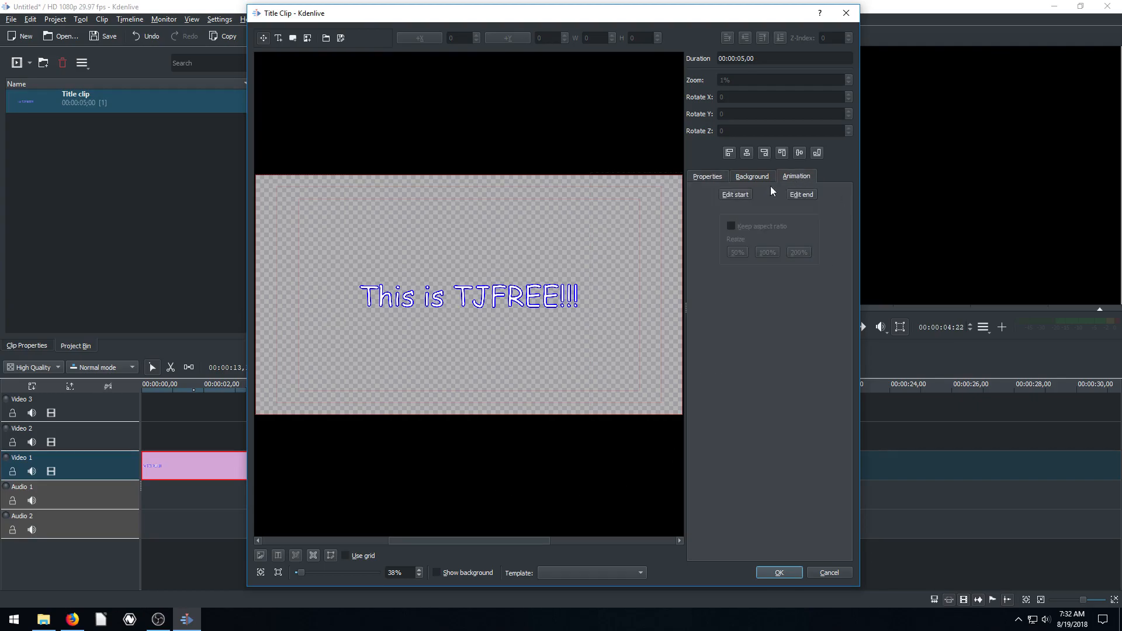
pyautogui.click(735, 194)
pyautogui.moveTo(313, 288); pyautogui.dragTo(537, 304)
pyautogui.moveTo(451, 317); pyautogui.dragTo(488, 285)
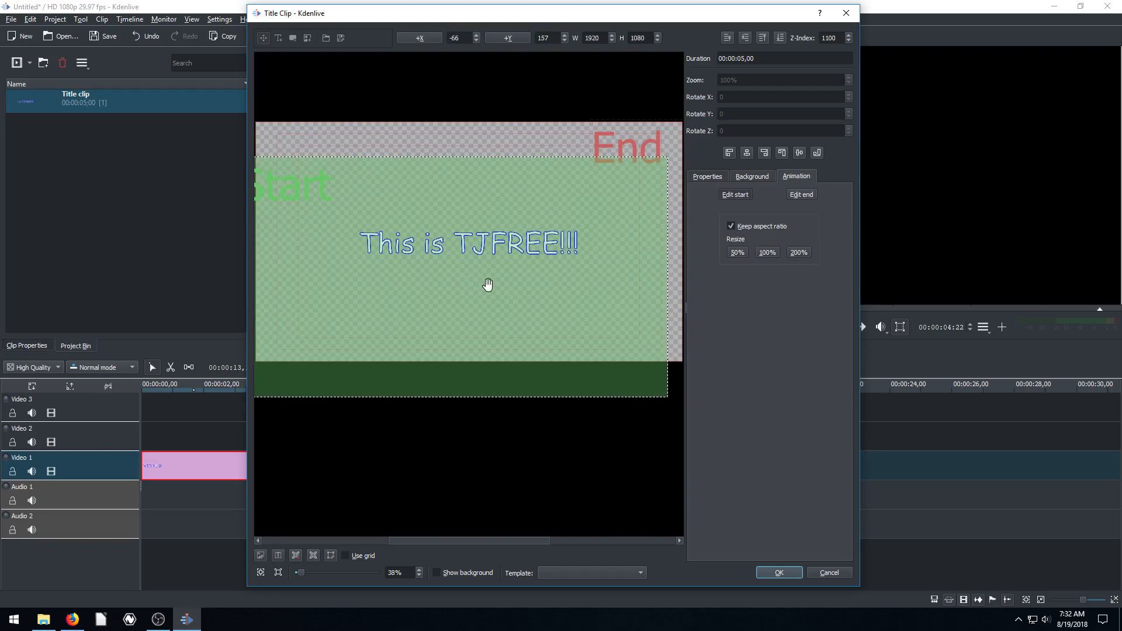
pyautogui.click(736, 253)
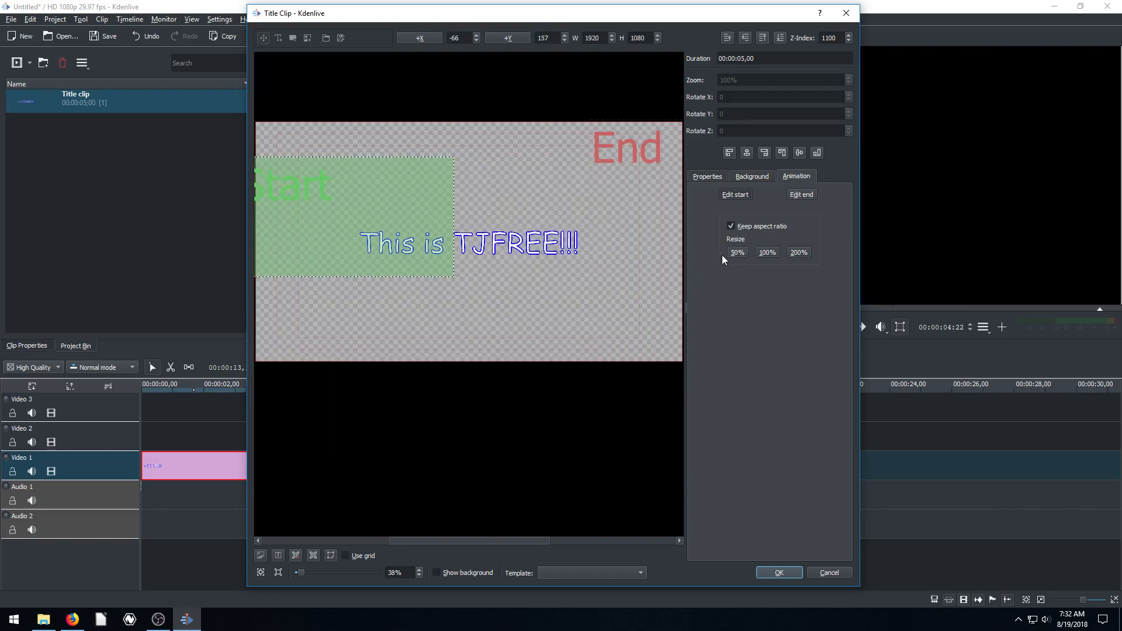
# Step: Enlarge the start viewport to 200% and position it around the whole title frame at about X -696, Y -440
pyautogui.moveTo(341, 229); pyautogui.dragTo(420, 256)
pyautogui.click(799, 252)
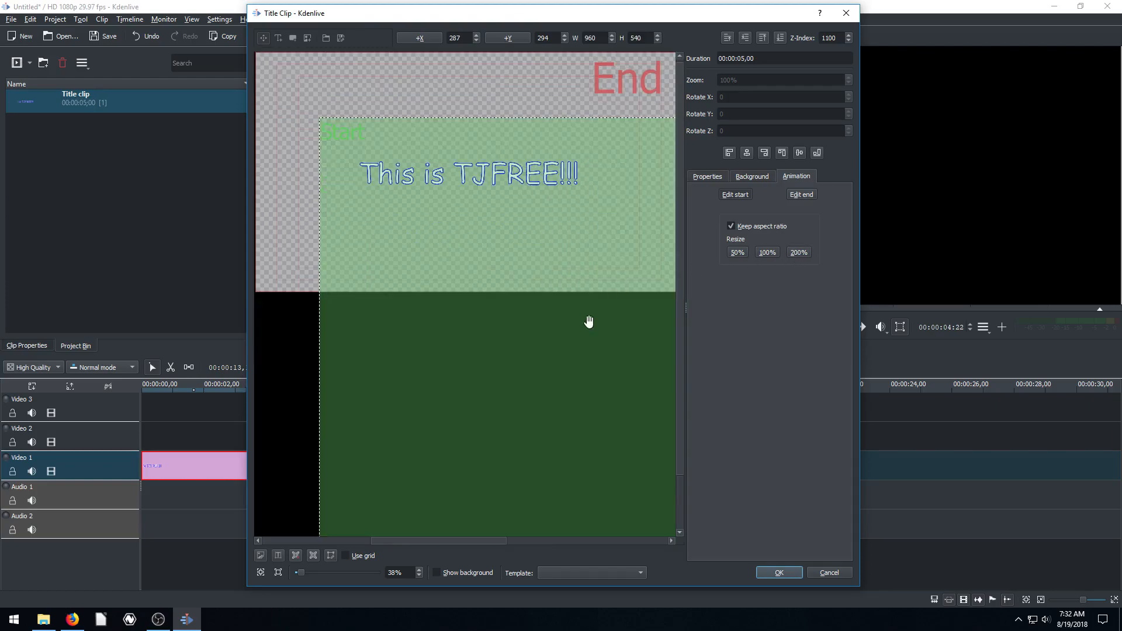
pyautogui.click(419, 576)
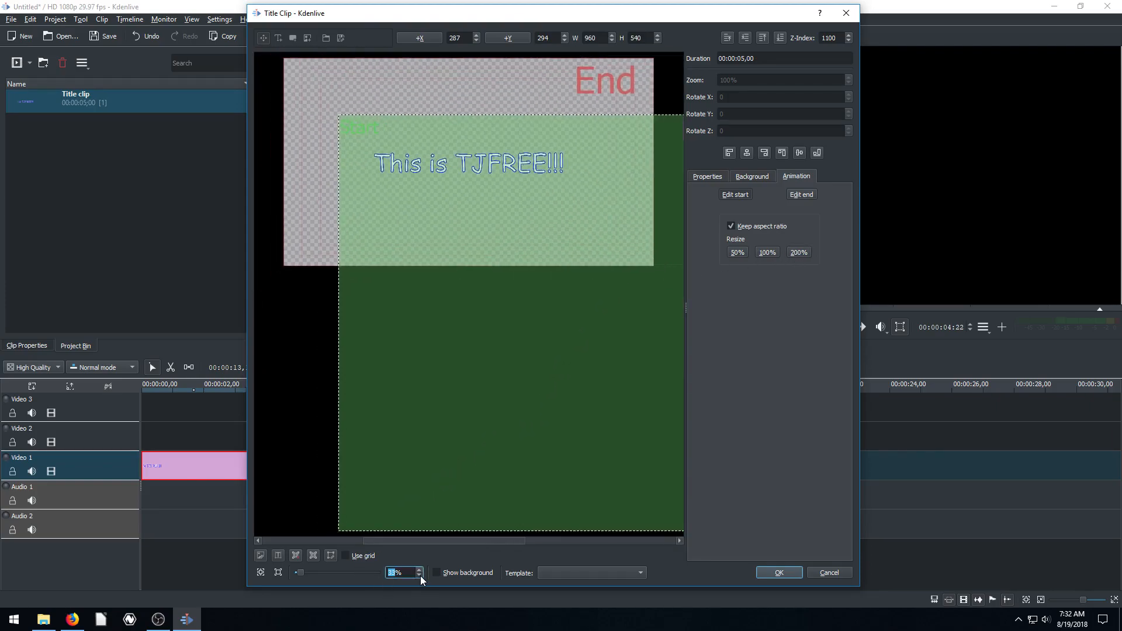
pyautogui.moveTo(468, 400); pyautogui.dragTo(378, 366)
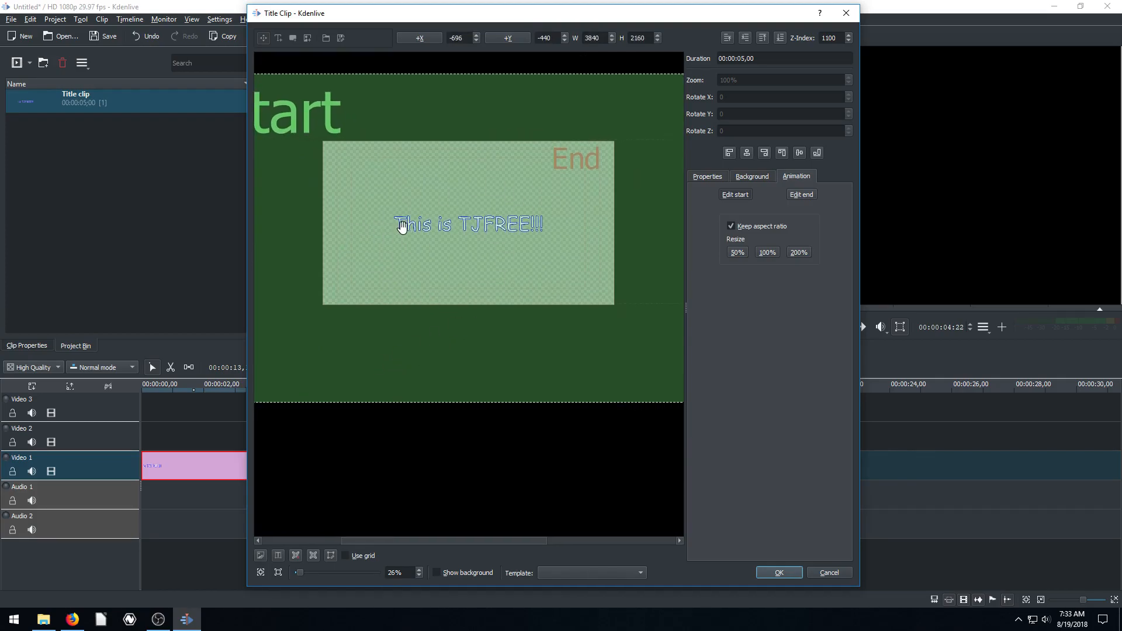
# Step: Move the end viewport over the text, resize it to 50%, and place it at about X 476, Y 251
pyautogui.click(801, 194)
pyautogui.moveTo(640, 214); pyautogui.dragTo(440, 218)
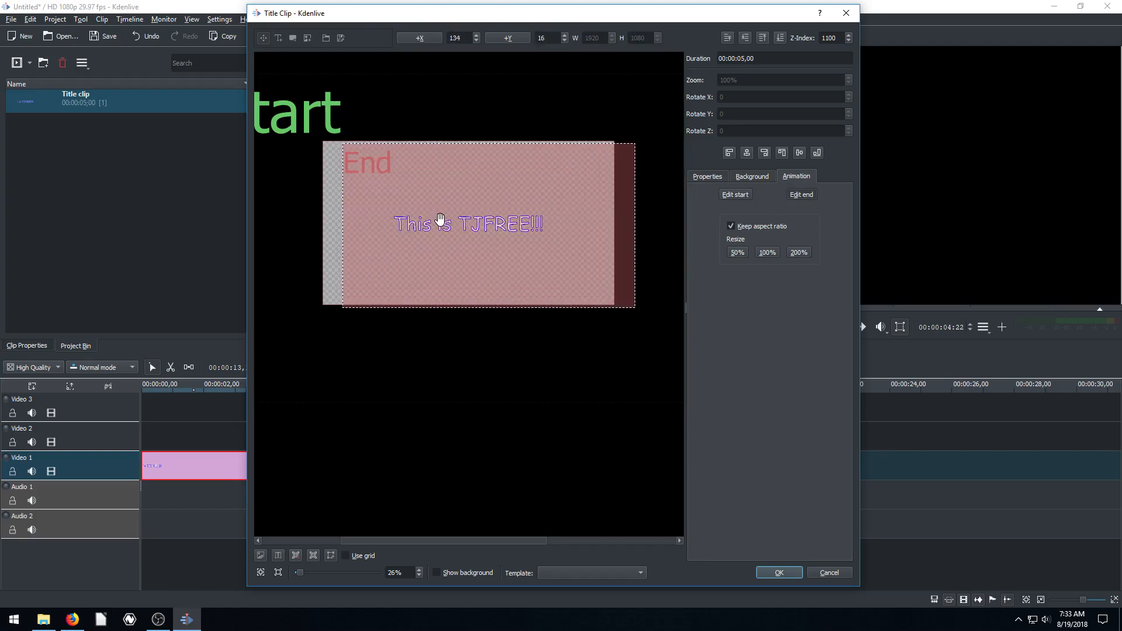
pyautogui.click(738, 253)
pyautogui.moveTo(424, 192); pyautogui.dragTo(475, 224)
# Step: Examine the whole start viewport and the end viewport in relation to the text
pyautogui.click(736, 195)
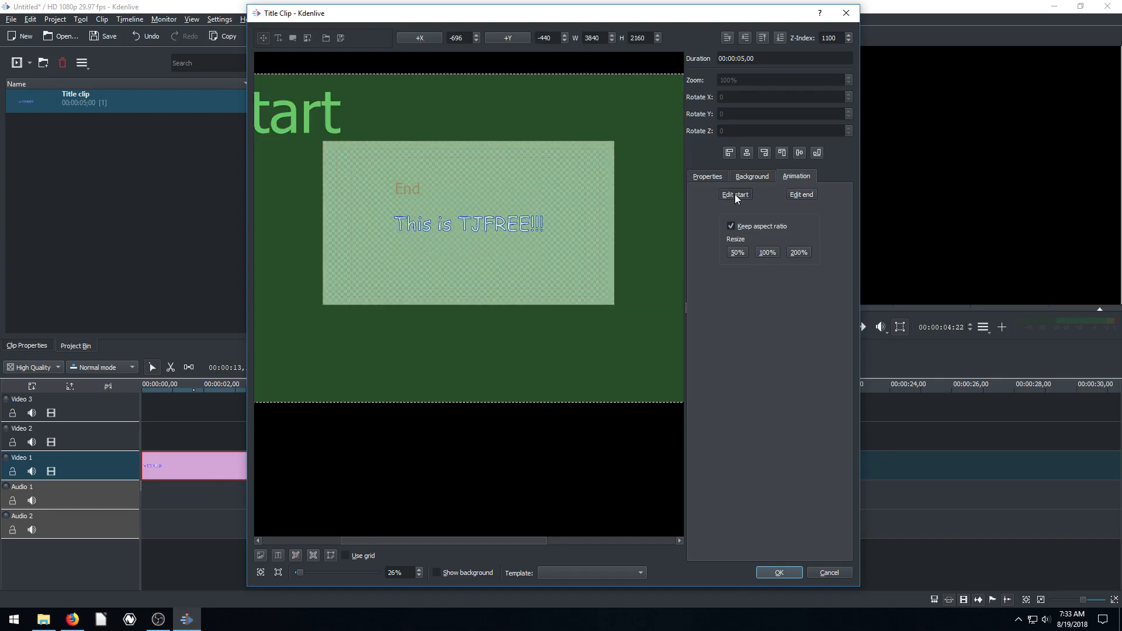
pyautogui.click(419, 575)
pyautogui.click(419, 575)
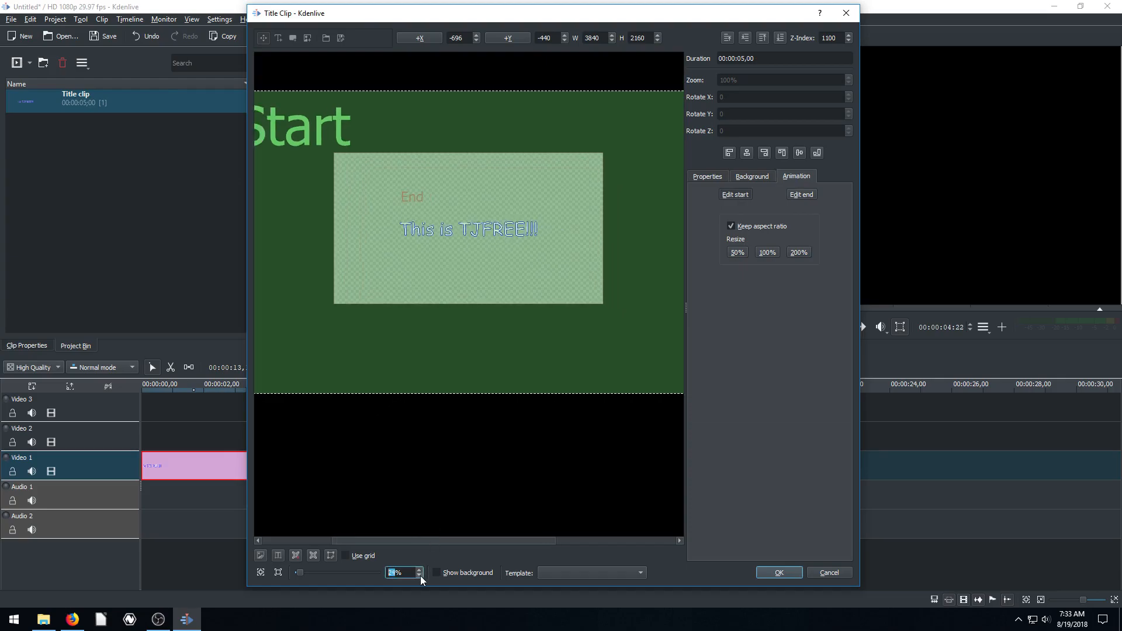
pyautogui.click(420, 575)
pyautogui.click(419, 575)
pyautogui.click(419, 575)
pyautogui.click(420, 575)
pyautogui.click(419, 575)
pyautogui.click(800, 195)
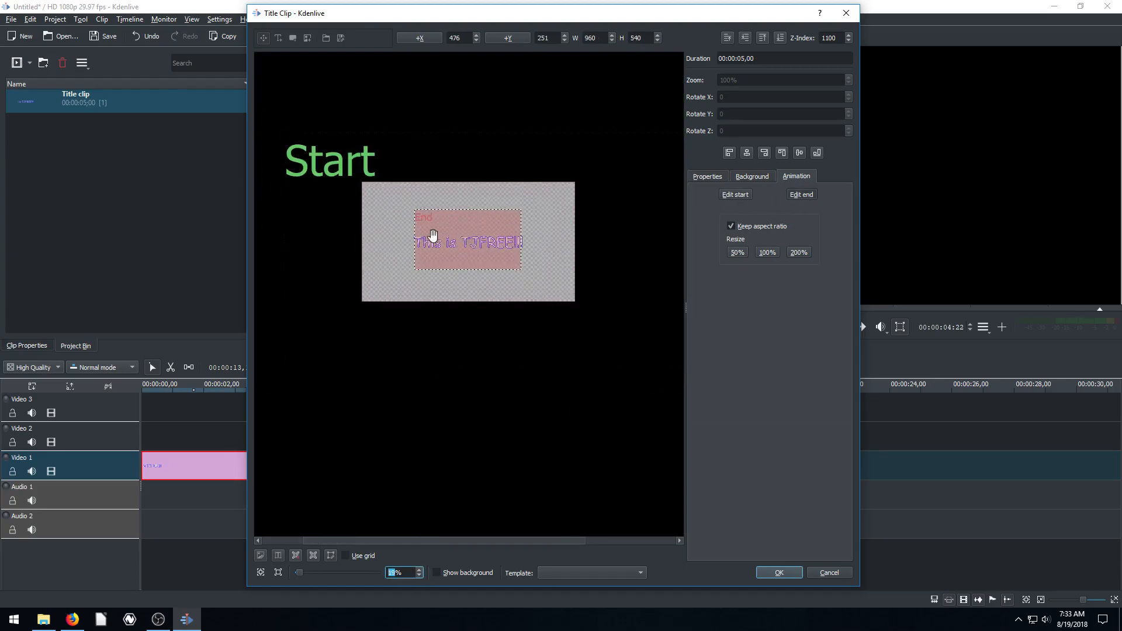
# Step: Save the title and play its zooming animation from the beginning of the timeline
pyautogui.click(779, 572)
pyautogui.moveTo(285, 391); pyautogui.dragTo(123, 391)
pyautogui.click(845, 327)
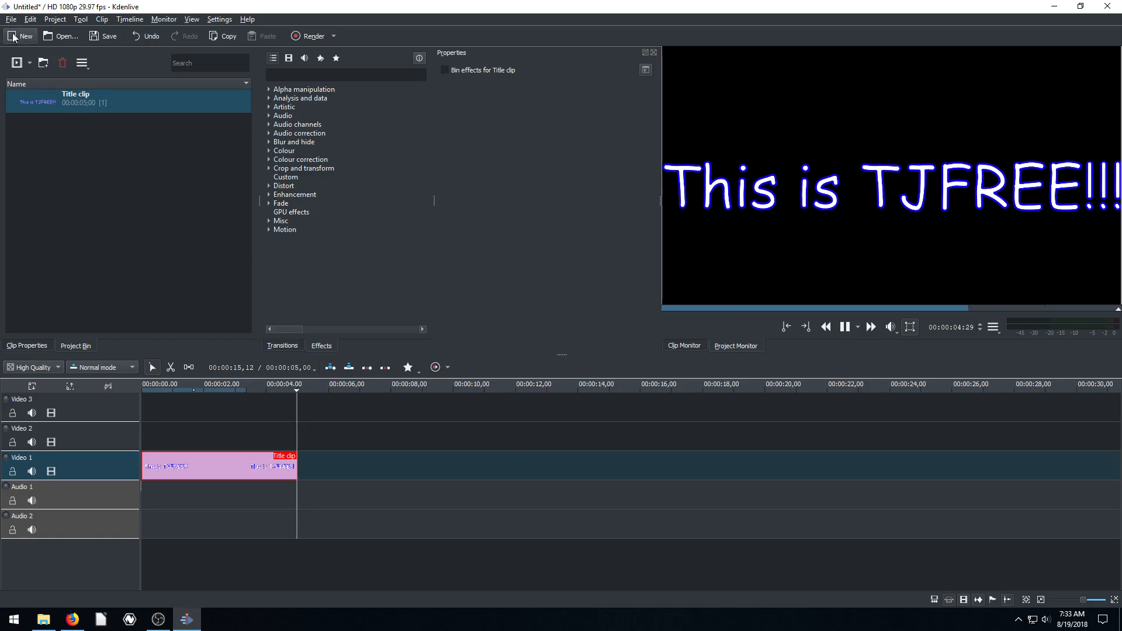
# Step: Add a template title clip to the project using the simple-scroll.kdenlivetitle template
pyautogui.click(30, 63)
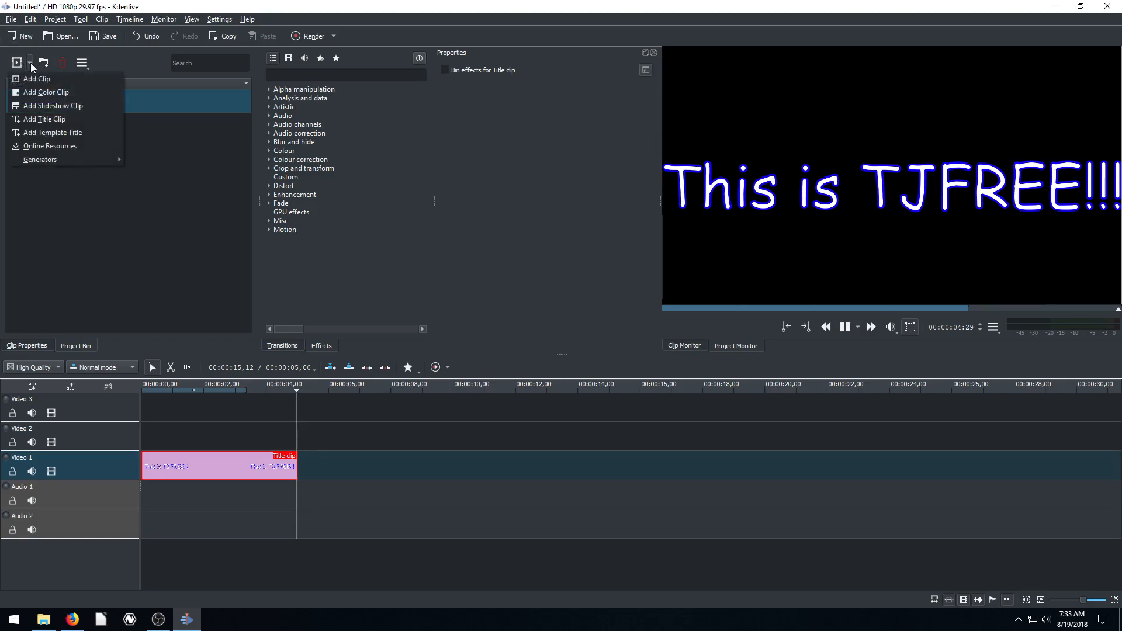
pyautogui.click(32, 134)
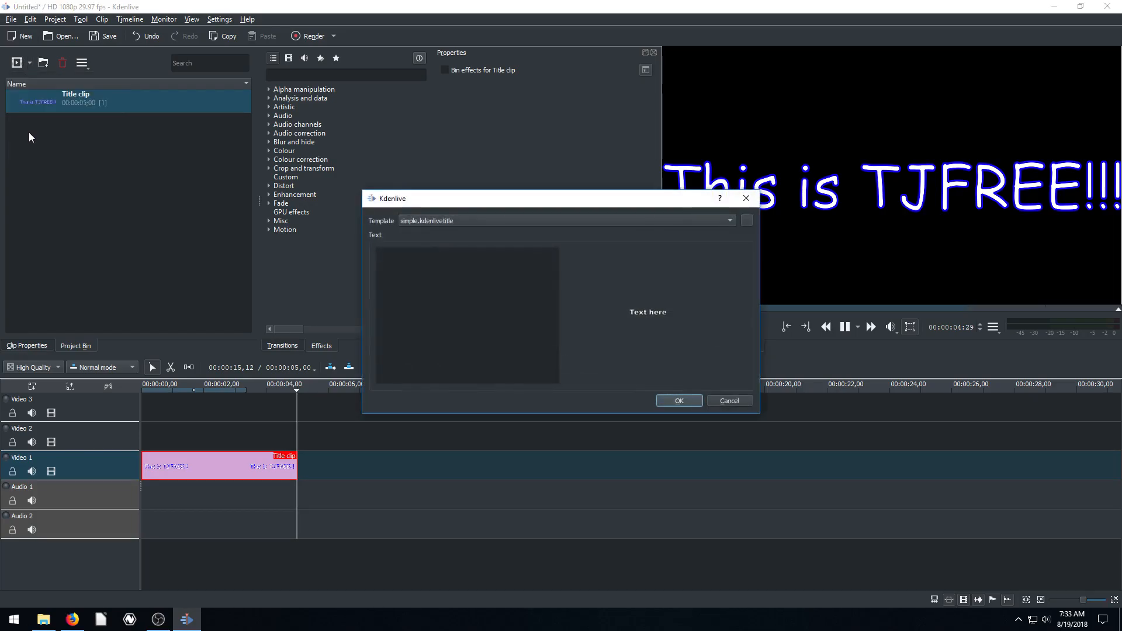
pyautogui.click(422, 225)
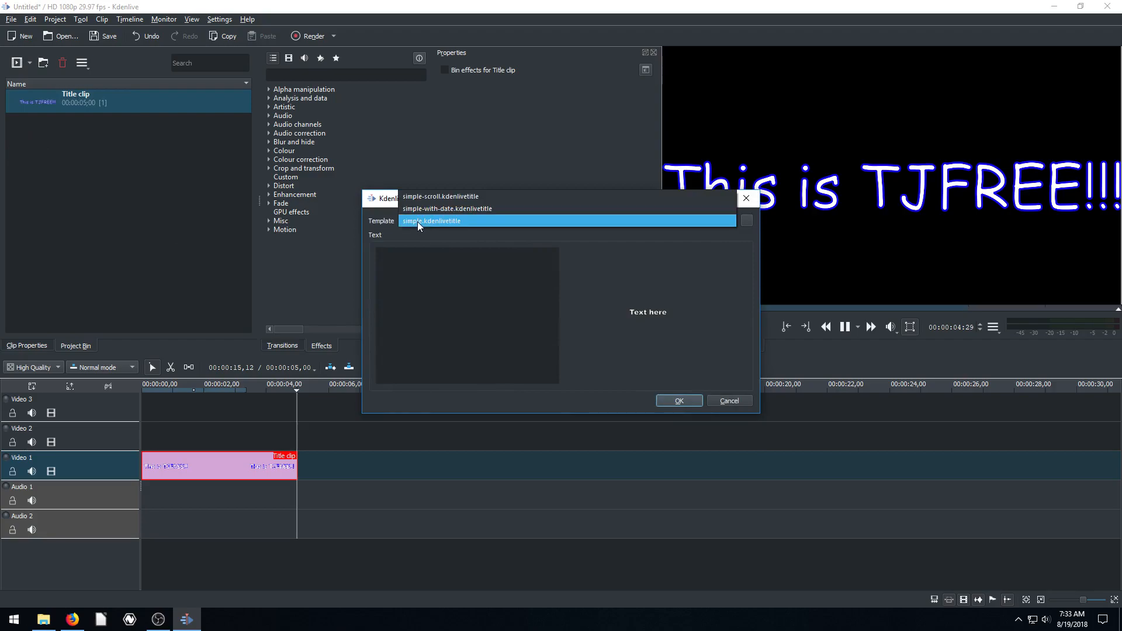
pyautogui.click(416, 199)
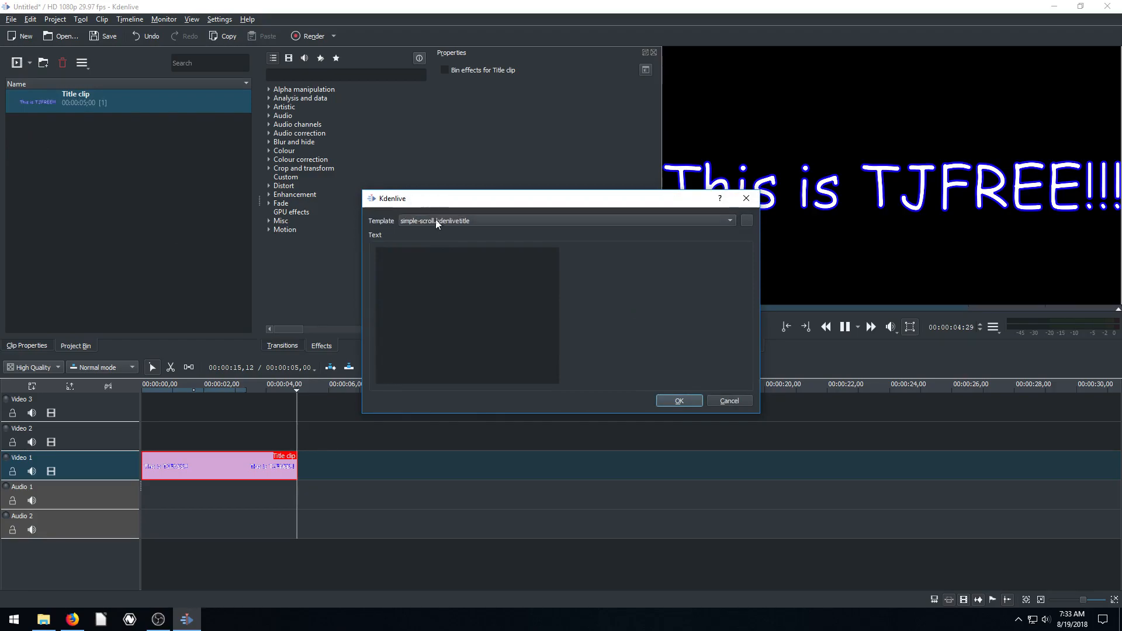
pyautogui.click(676, 401)
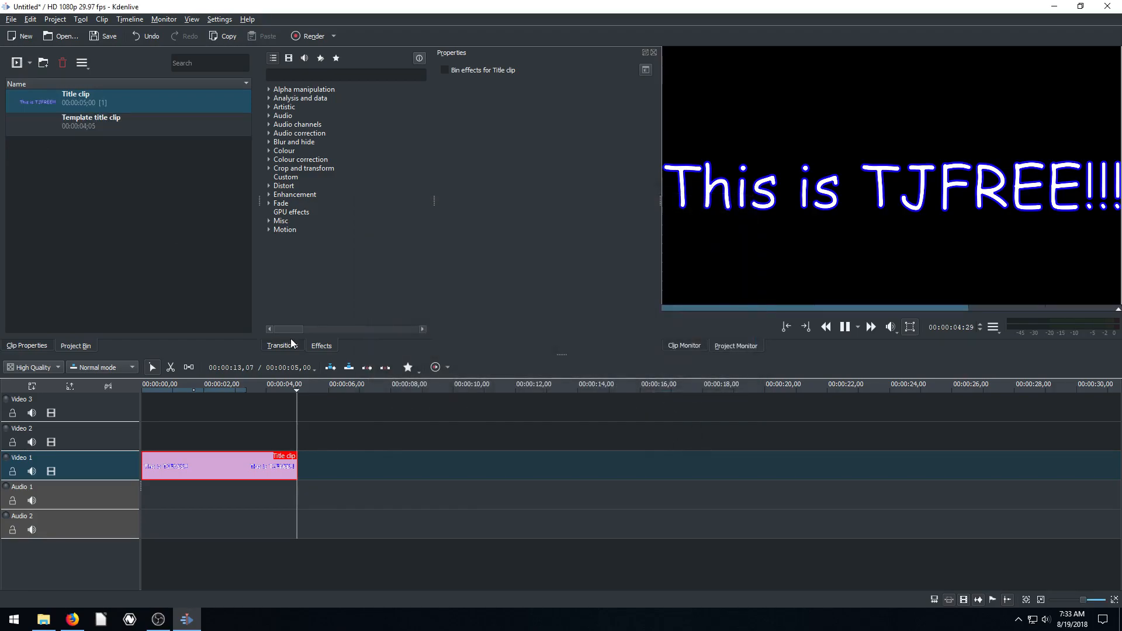
# Step: Replace the title clip on the Video 1 track with the template title clip, starting at the beginning
pyautogui.click(227, 462)
pyautogui.press('Delete')
pyautogui.moveTo(63, 127); pyautogui.dragTo(146, 473)
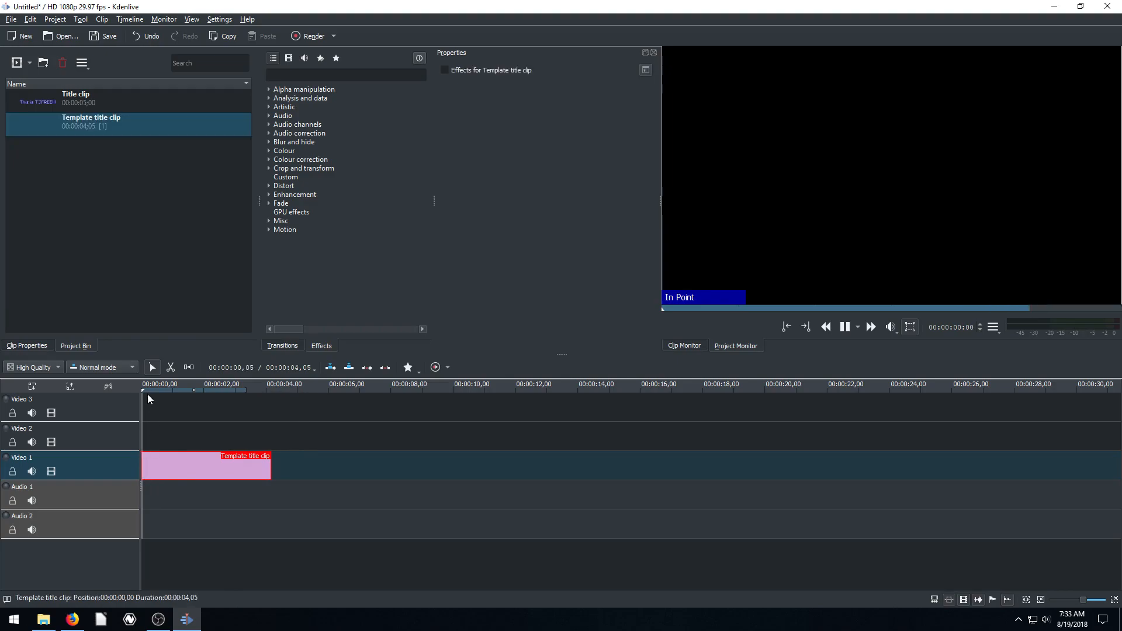
# Step: Play the scrolling template title in the project monitor and stop it near the end
pyautogui.click(844, 328)
pyautogui.click(844, 329)
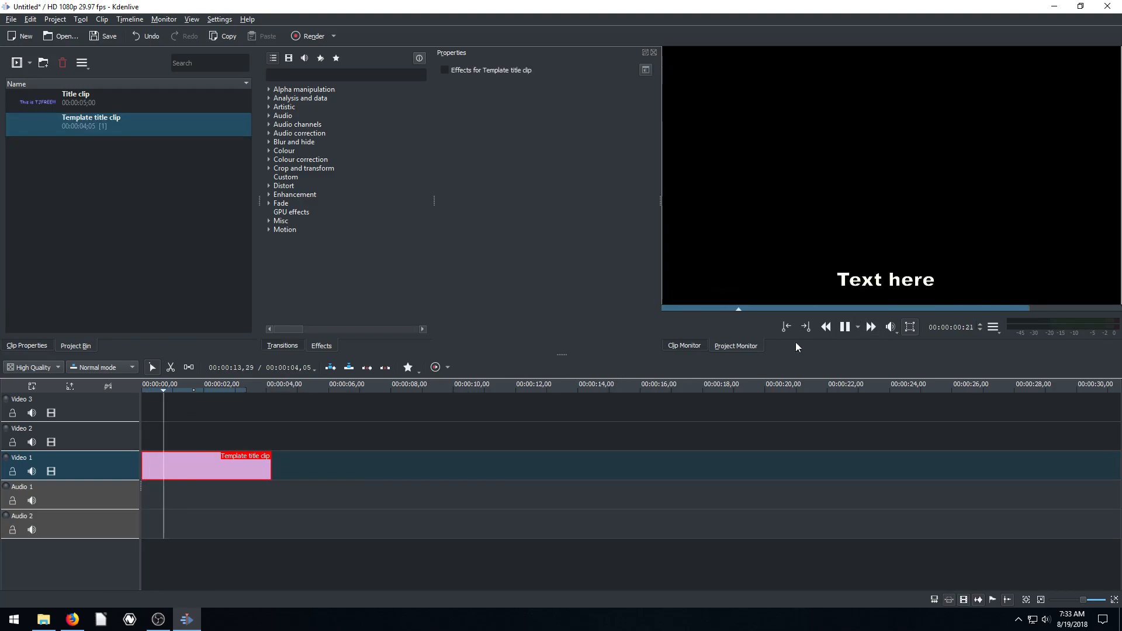
pyautogui.click(844, 326)
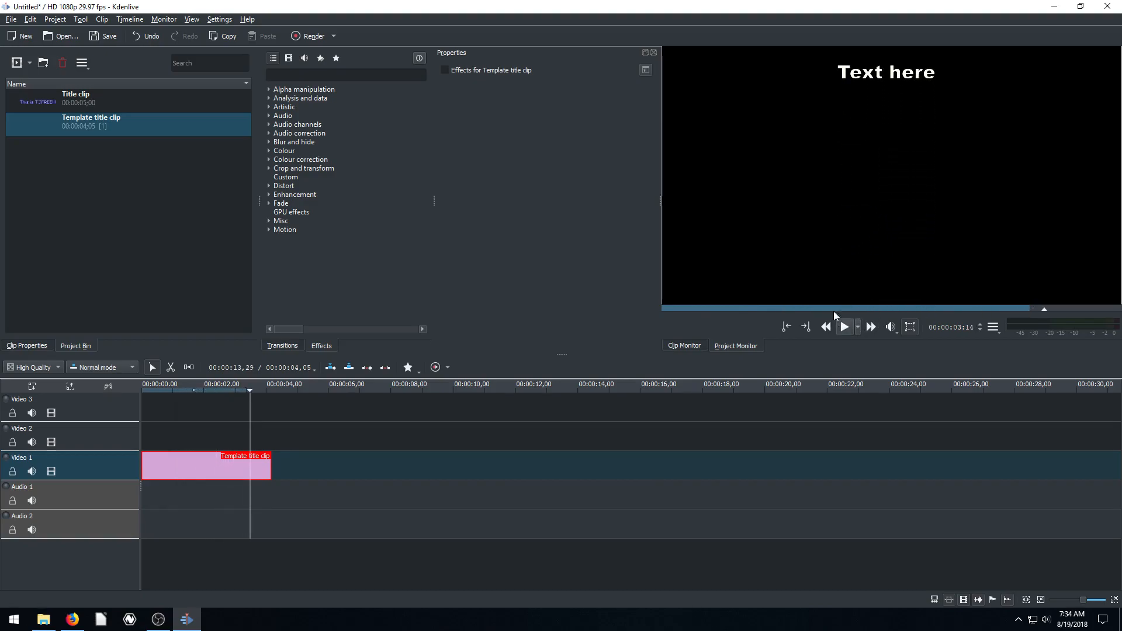
pyautogui.click(79, 102)
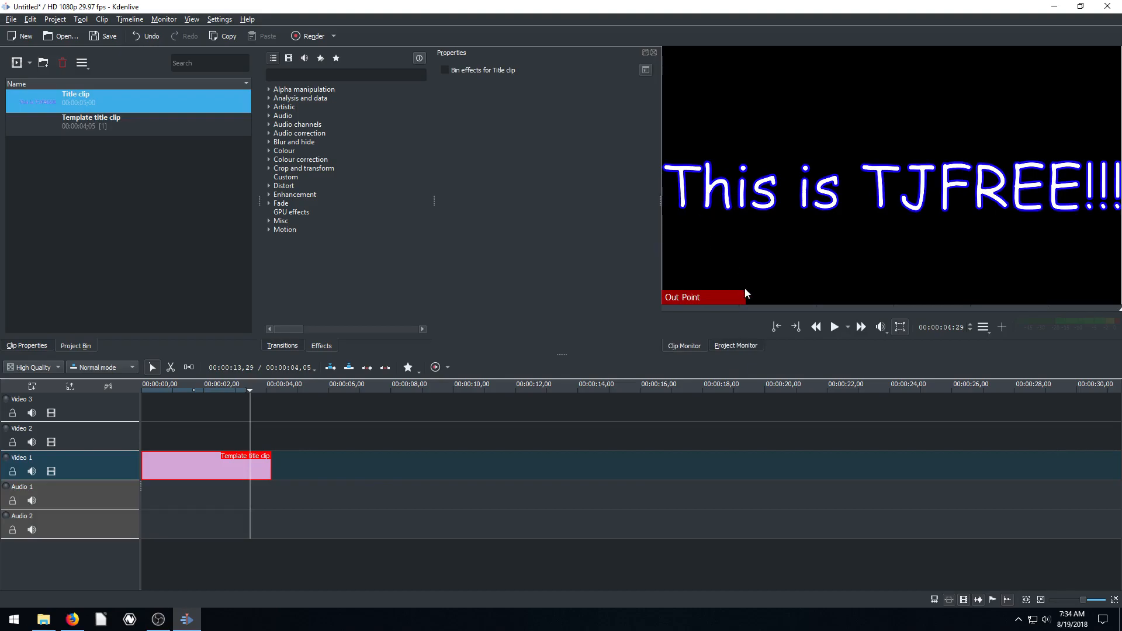
pyautogui.rightClick(75, 96)
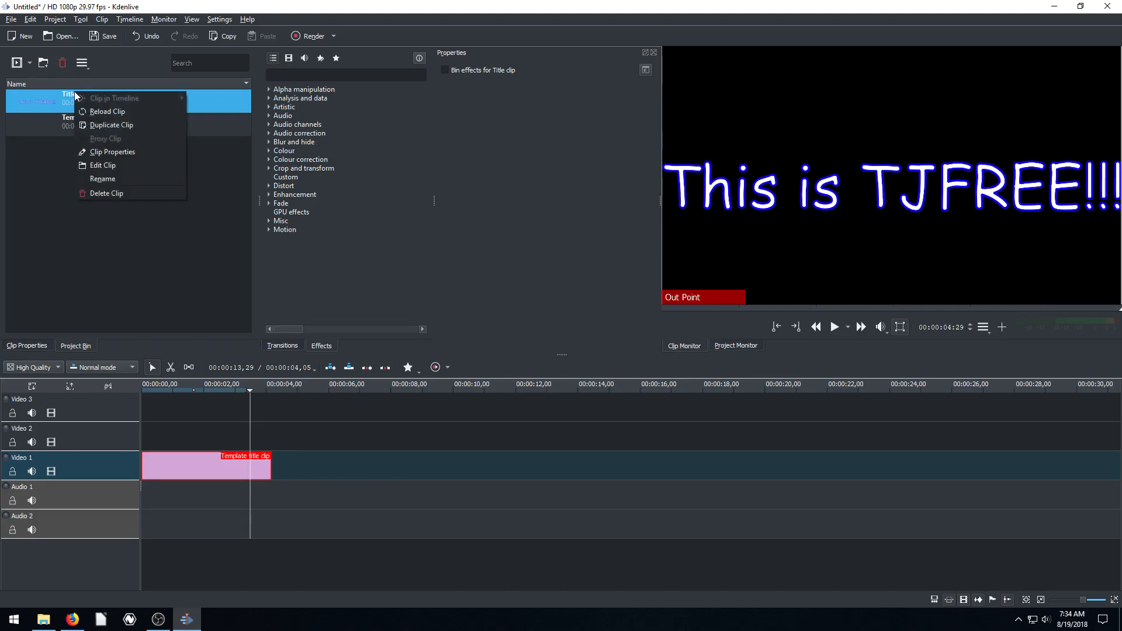
pyautogui.click(82, 111)
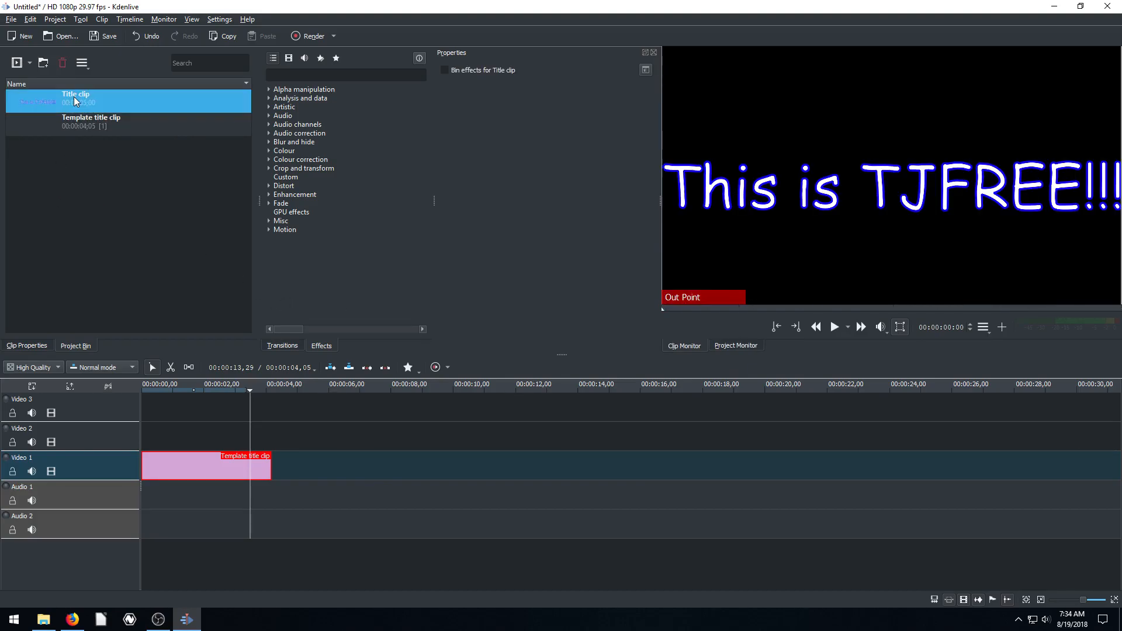
pyautogui.click(80, 19)
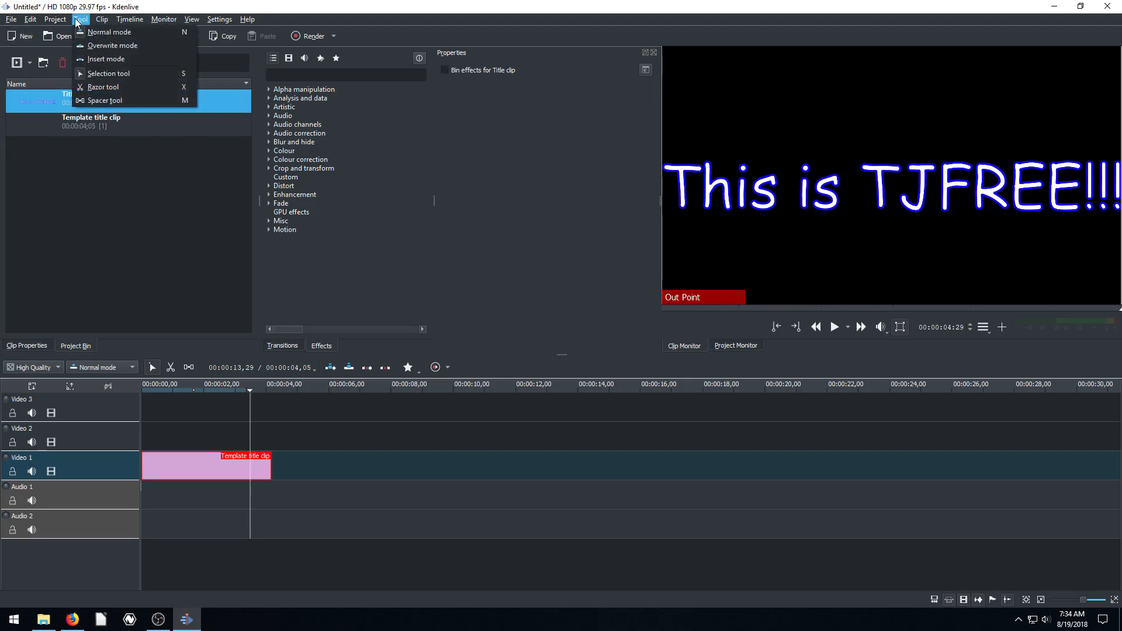
pyautogui.click(102, 20)
pyautogui.click(130, 19)
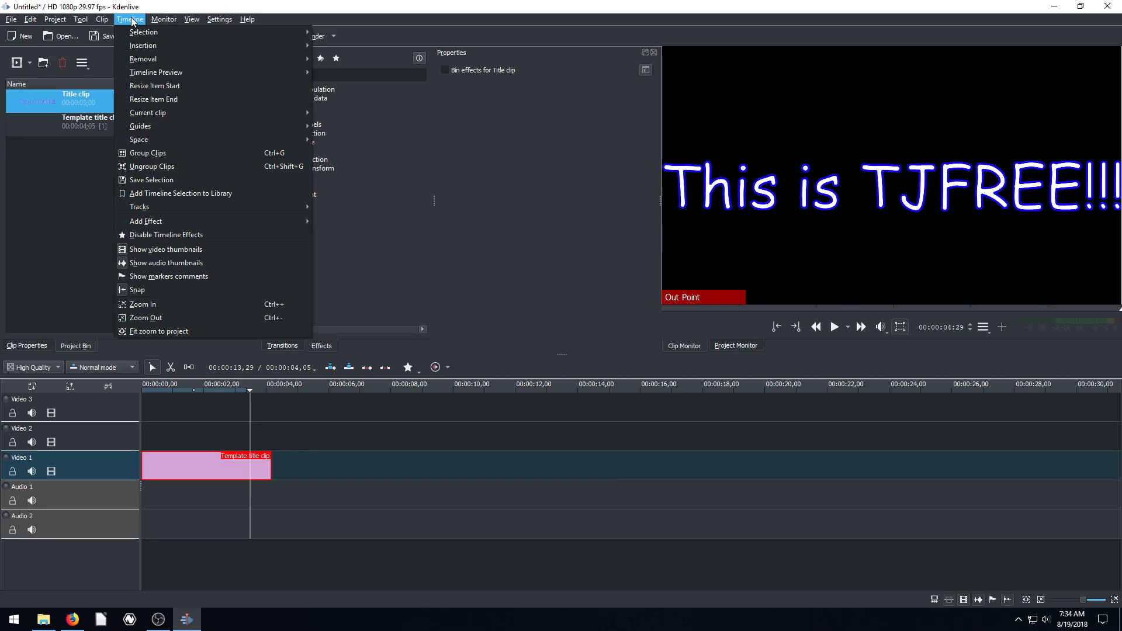
pyautogui.click(17, 242)
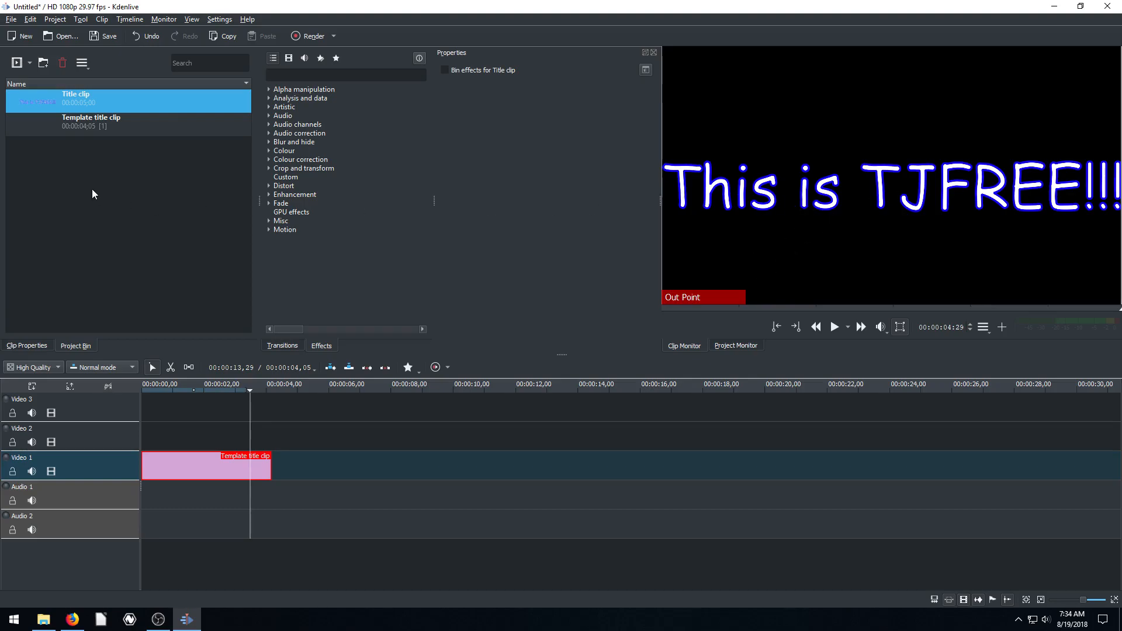
# Step: Reopen the original title, draw a red rectangle about 652 × 288 above the text, and save the title
pyautogui.doubleClick(41, 104)
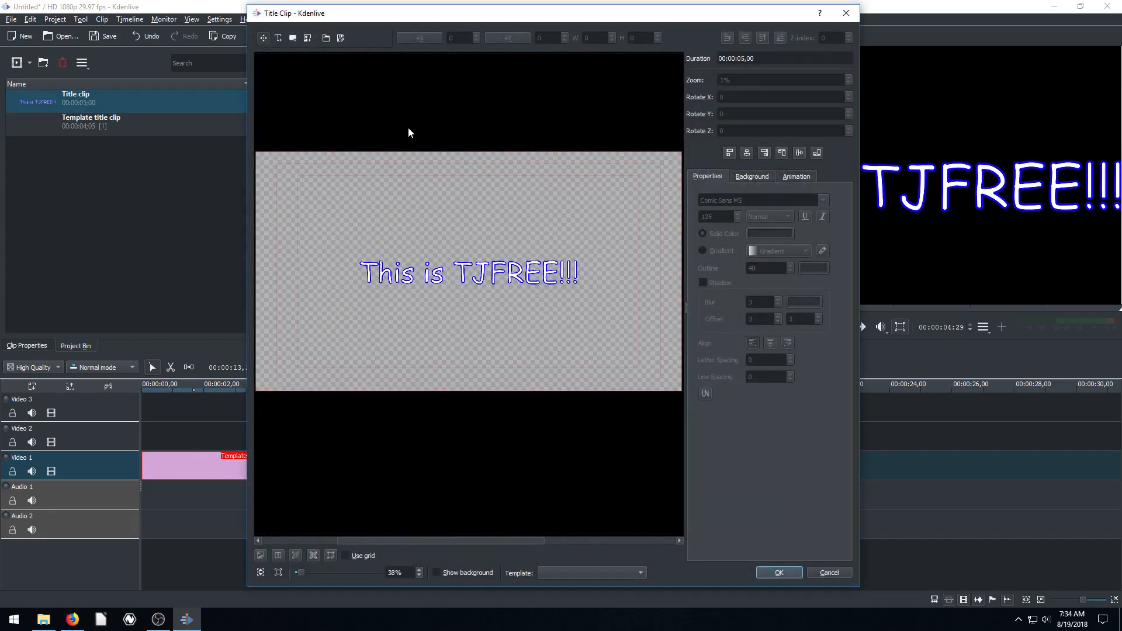
pyautogui.click(293, 37)
pyautogui.moveTo(353, 188); pyautogui.dragTo(500, 256)
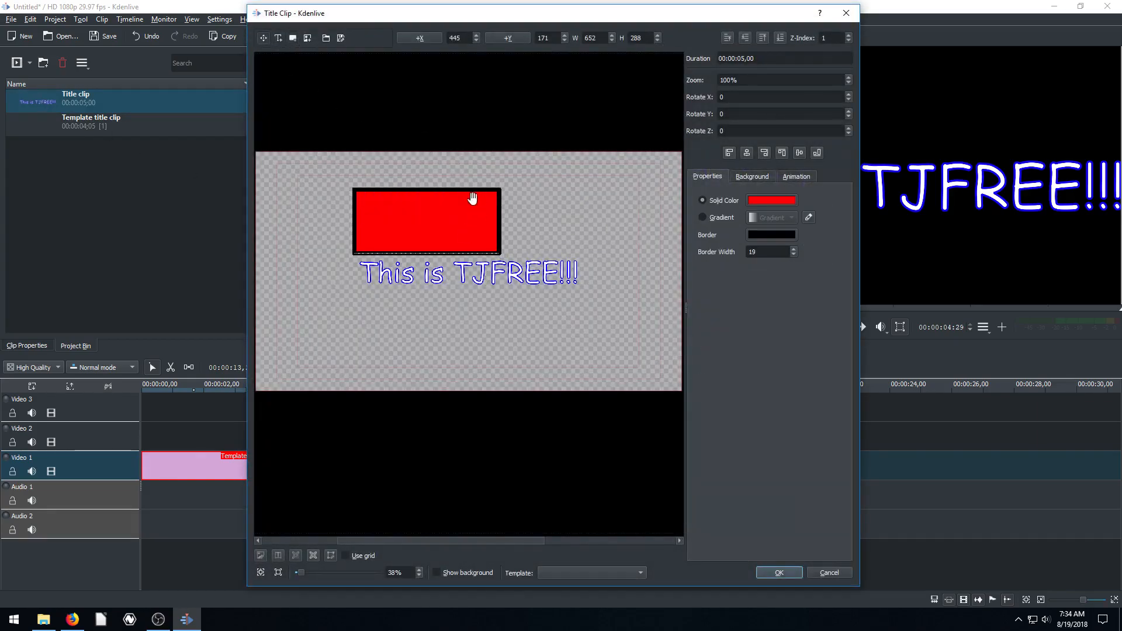
pyautogui.click(793, 577)
# Step: Replace the template title on the Video 1 track with the edited title clip containing the rectangle
pyautogui.click(168, 389)
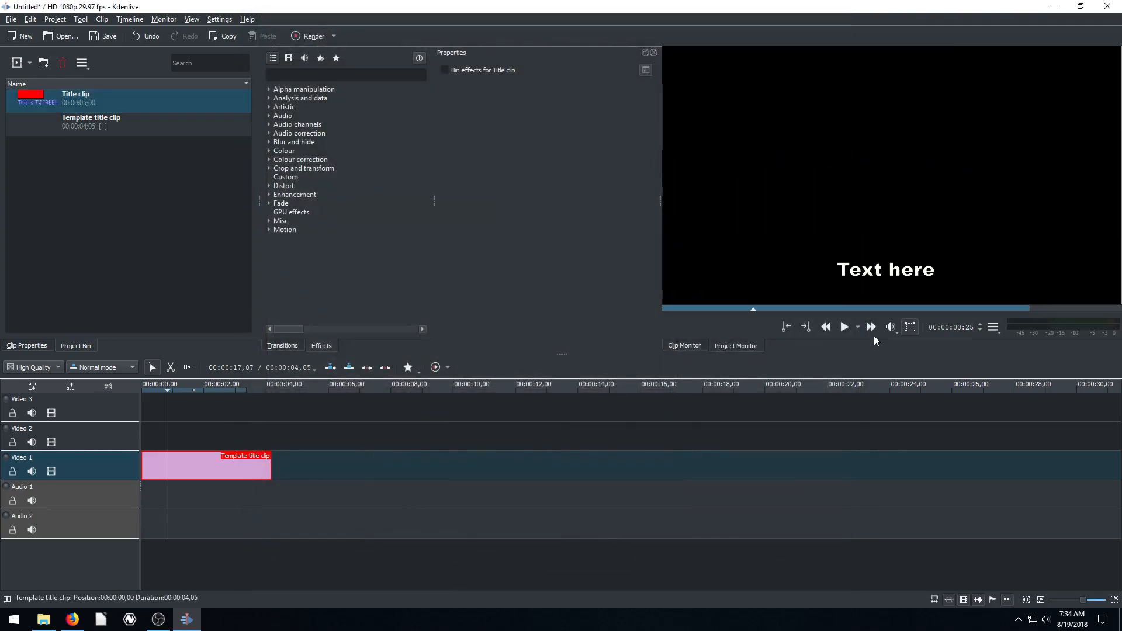
pyautogui.click(845, 329)
pyautogui.click(195, 468)
pyautogui.press('Delete')
pyautogui.moveTo(37, 106); pyautogui.dragTo(146, 461)
# Step: Play the title with the red rectangle from near the start of the timeline and stop before its end
pyautogui.click(156, 393)
pyautogui.click(846, 327)
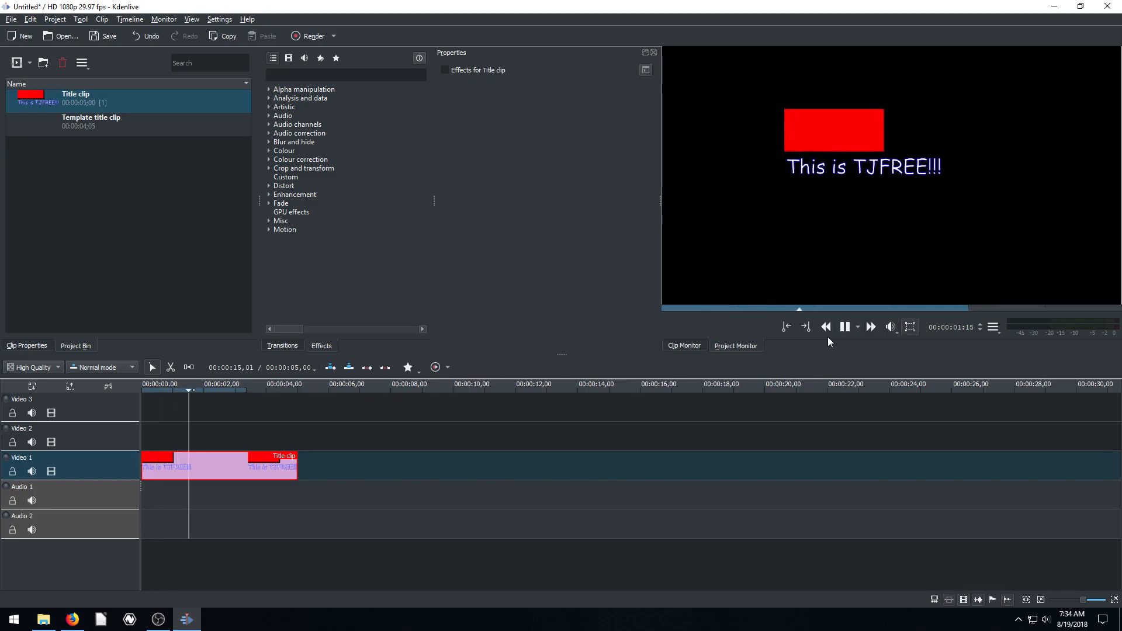
pyautogui.click(841, 331)
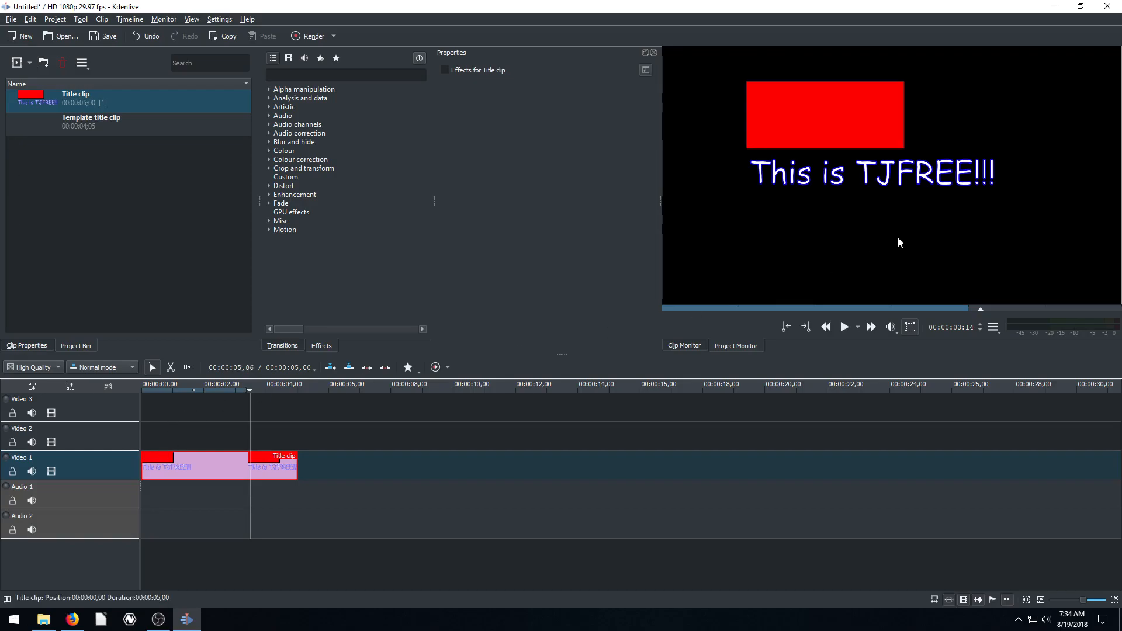
# Step: Reopen the title clip and insert the top-hat-25486_640 image from the Downloads folder
pyautogui.click(28, 99)
pyautogui.doubleClick(28, 100)
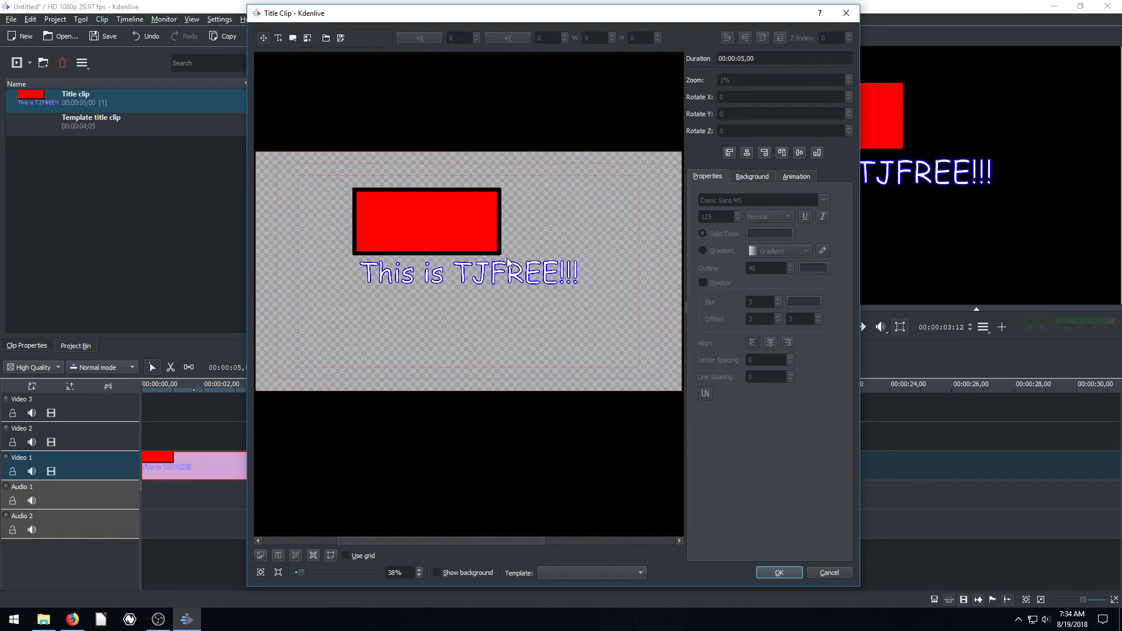
pyautogui.click(801, 176)
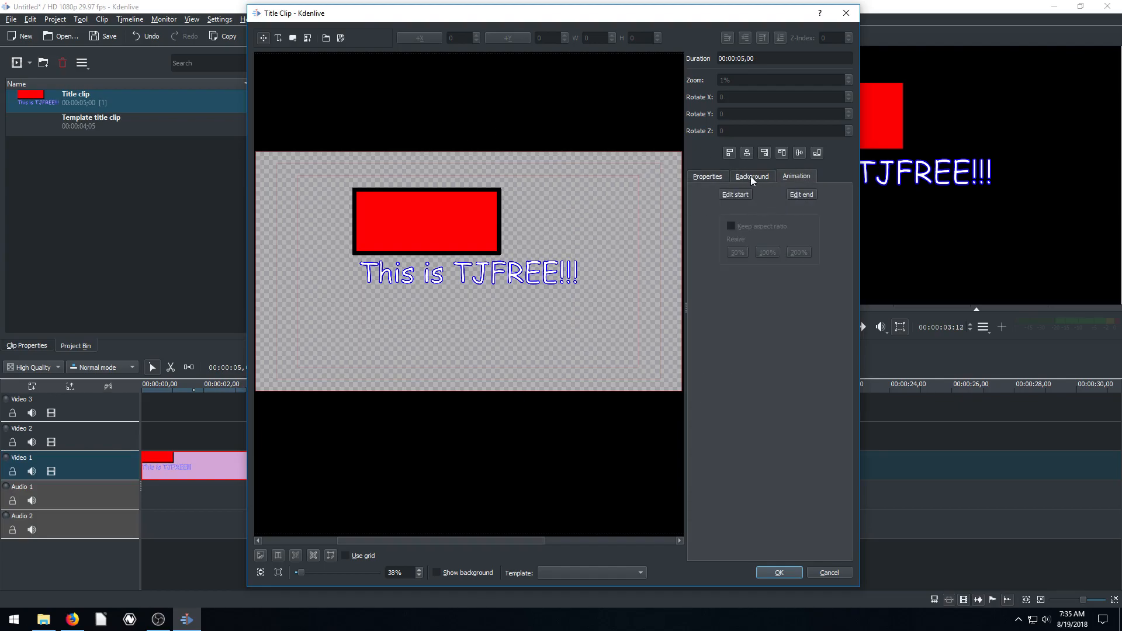
pyautogui.click(708, 175)
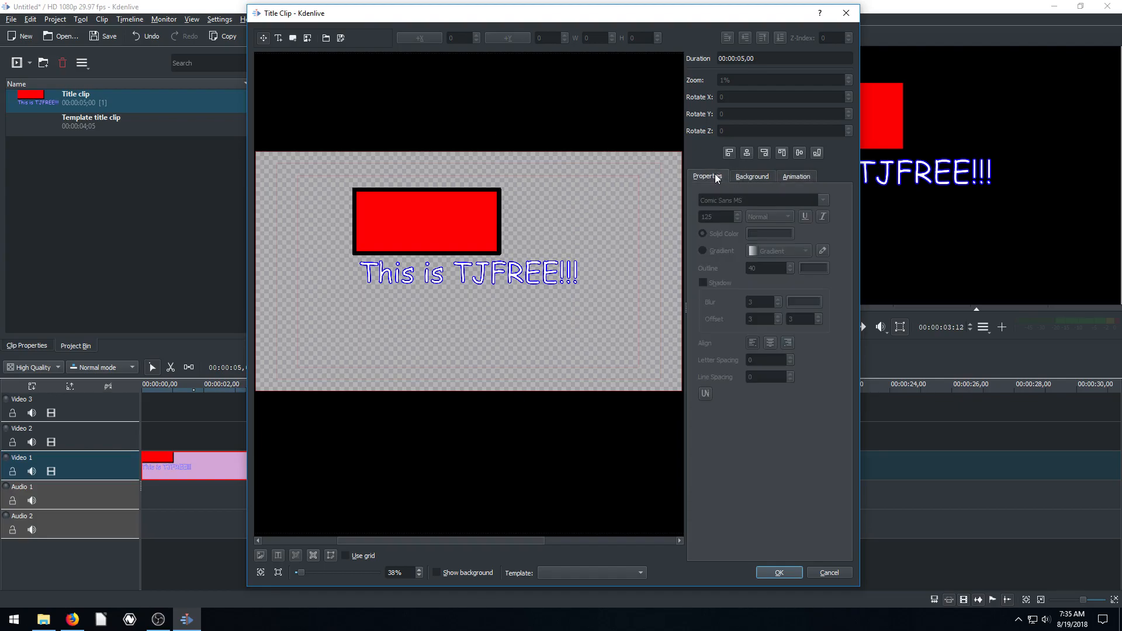
pyautogui.click(307, 39)
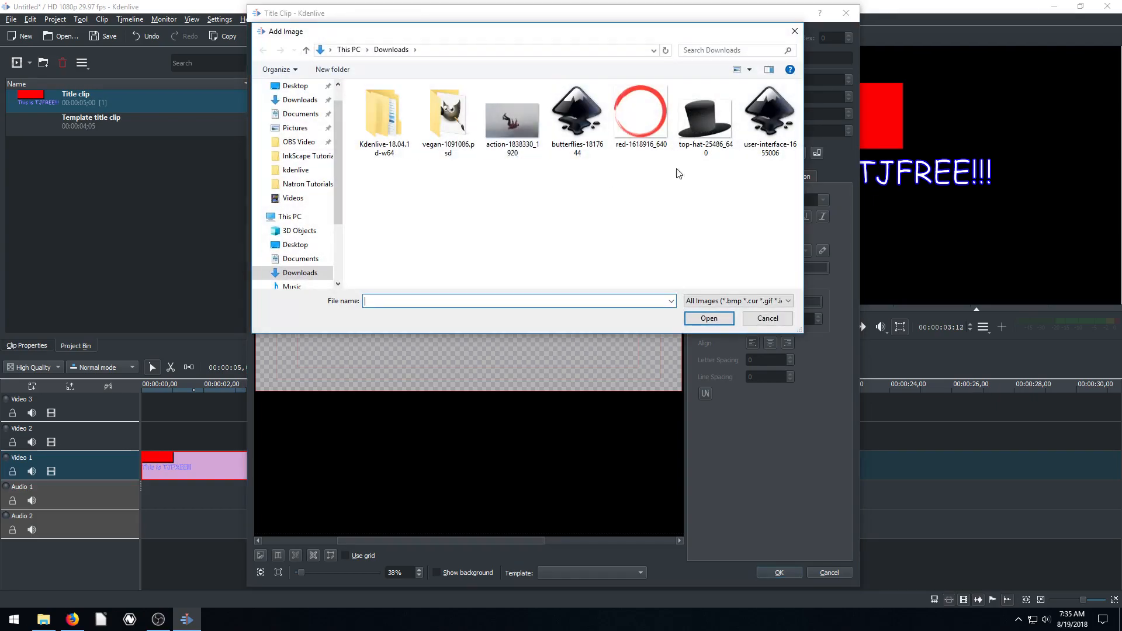
pyautogui.doubleClick(700, 124)
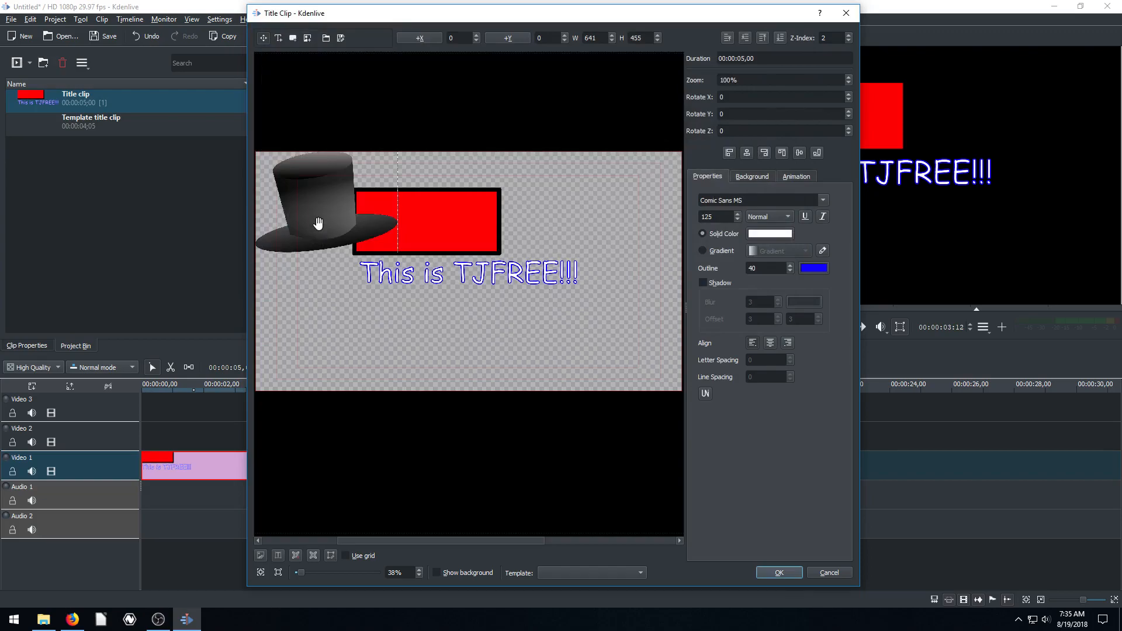
# Step: Move the hat image to about X 1161, Y 232, lower it behind the text, and save the title
pyautogui.moveTo(323, 193); pyautogui.dragTo(576, 245)
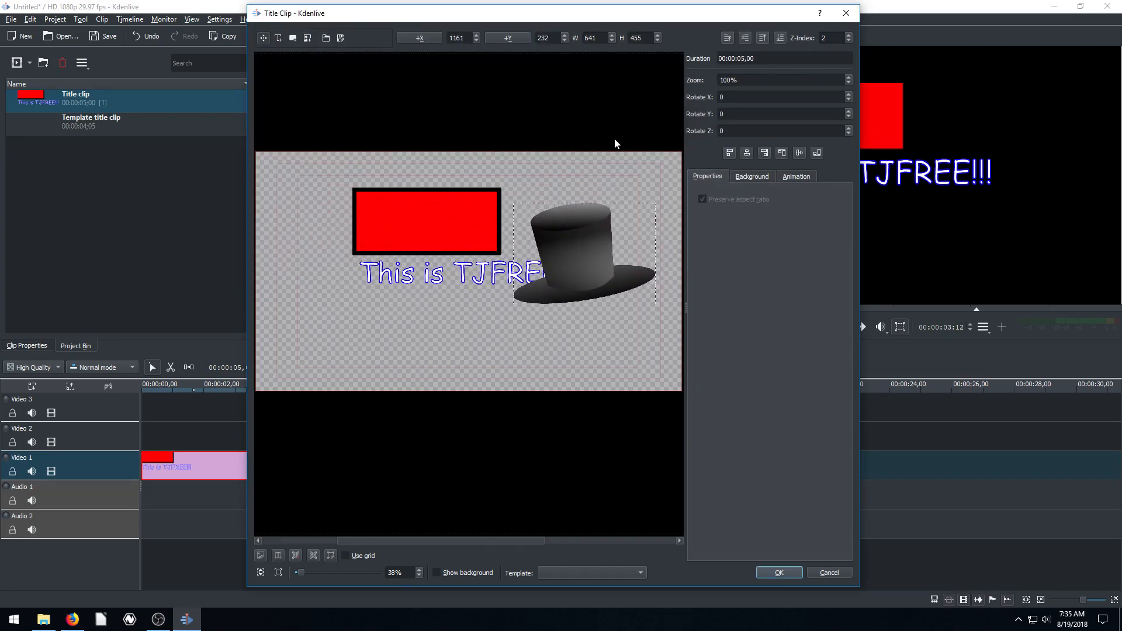
pyautogui.click(746, 37)
pyautogui.click(778, 572)
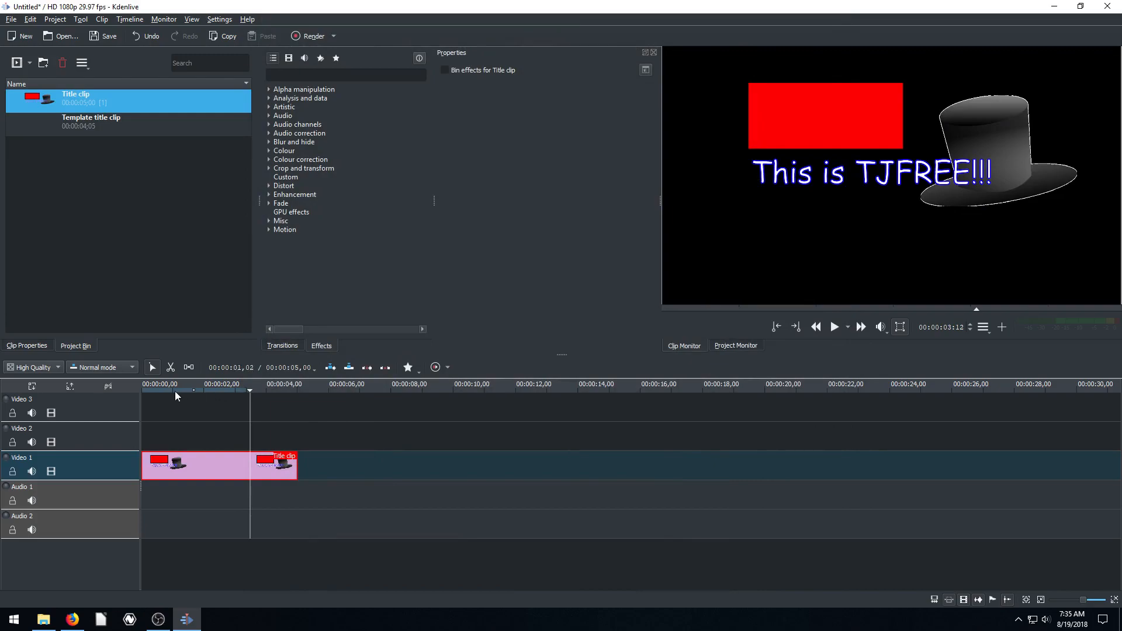
# Step: Play the title with the hat image from an early point on the timeline and stop before its end
pyautogui.click(175, 392)
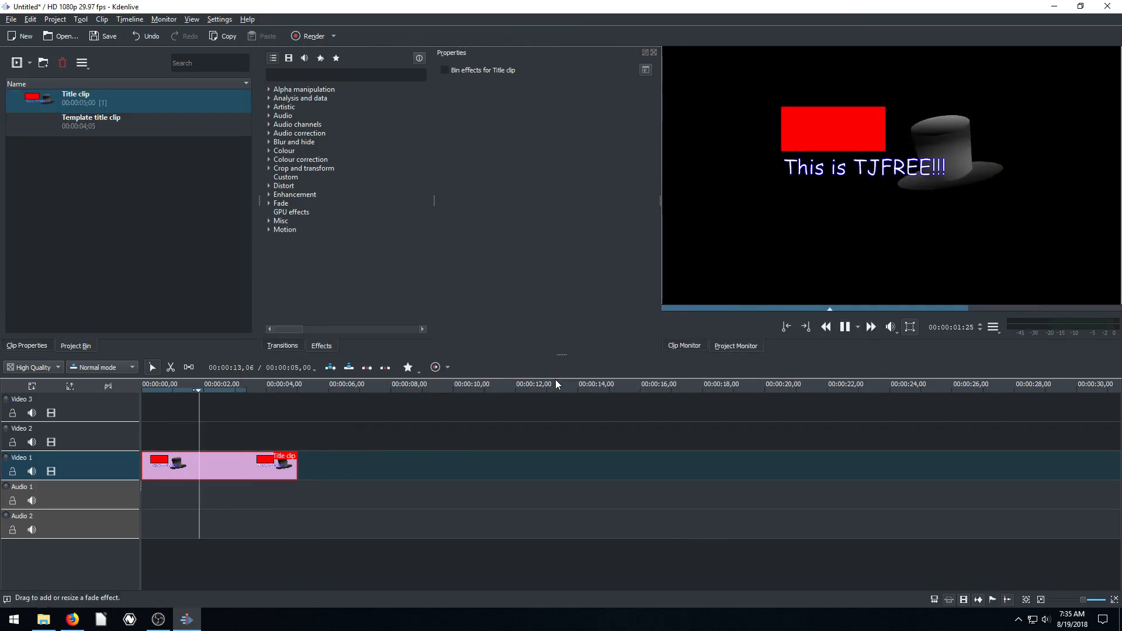
pyautogui.click(845, 326)
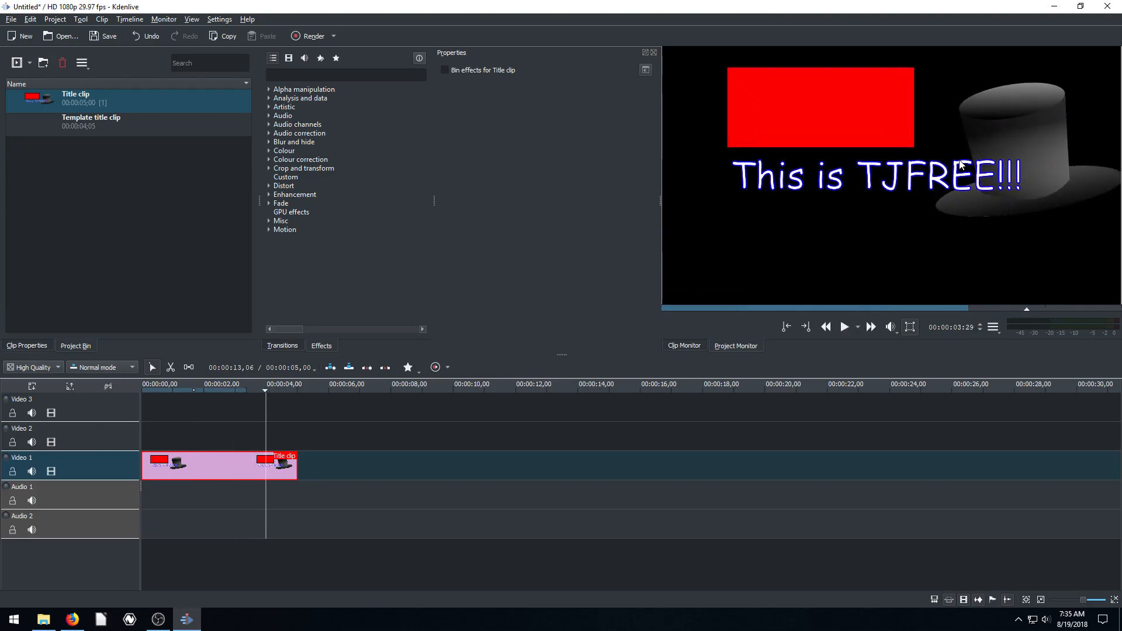